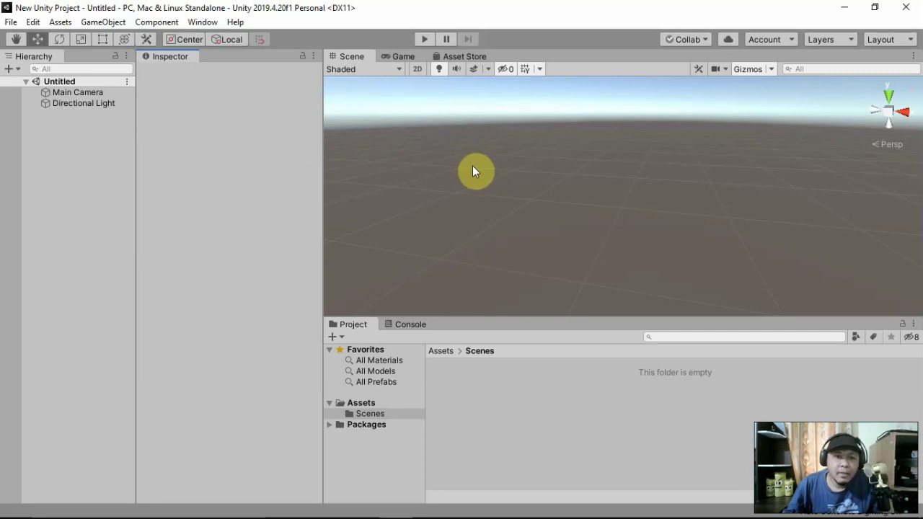
Select the Main Camera and orbit and pan the Scene view onto its gizmo and frustum.
left_click(85, 96)
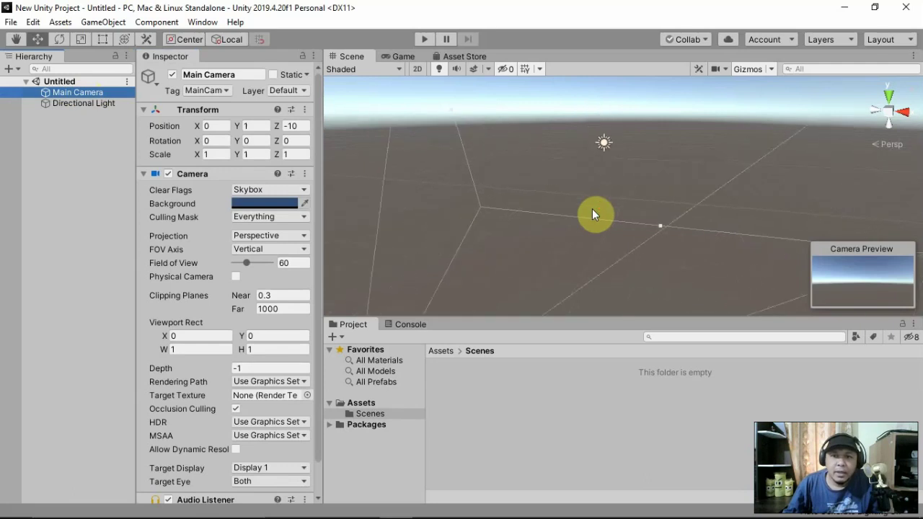
right_click_drag(592, 208, 647, 238)
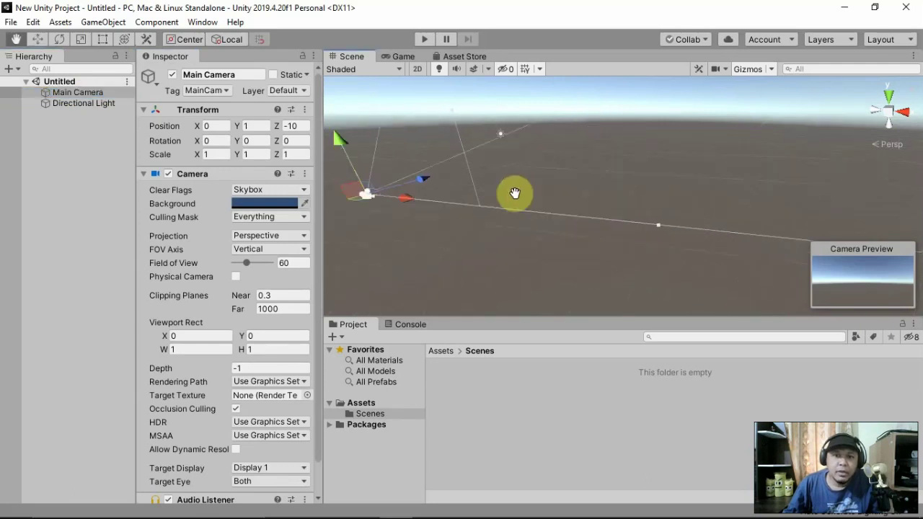
middle_click_drag(559, 199, 551, 184)
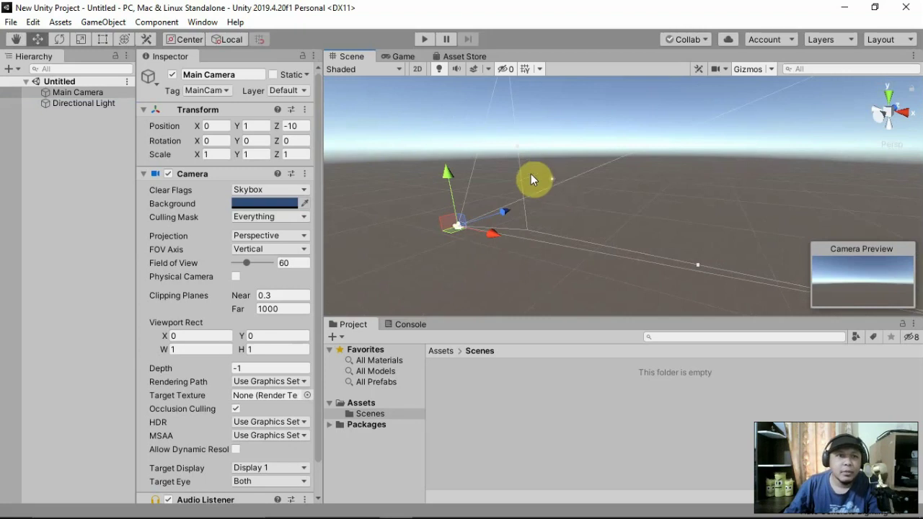
Add a Cube through GameObject > 3D Object > Cube.
left_click(111, 23)
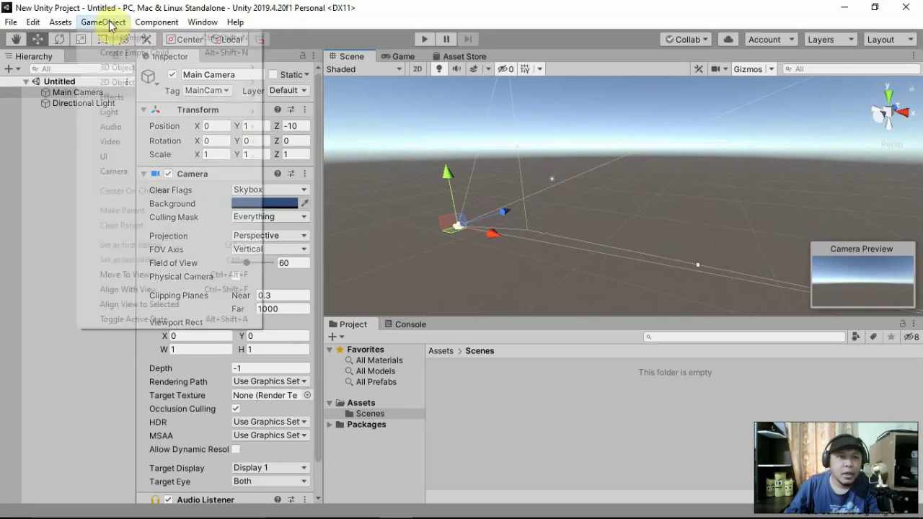
mouse_move(201, 68)
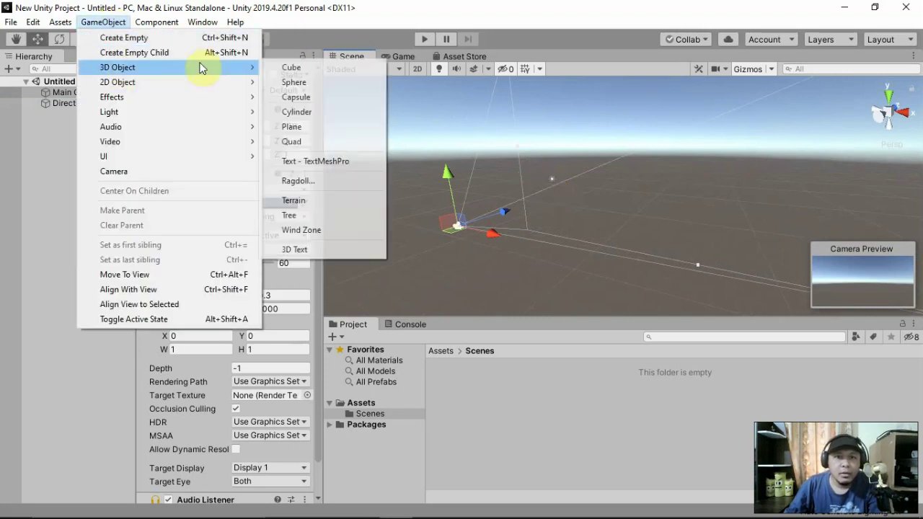
left_click(291, 68)
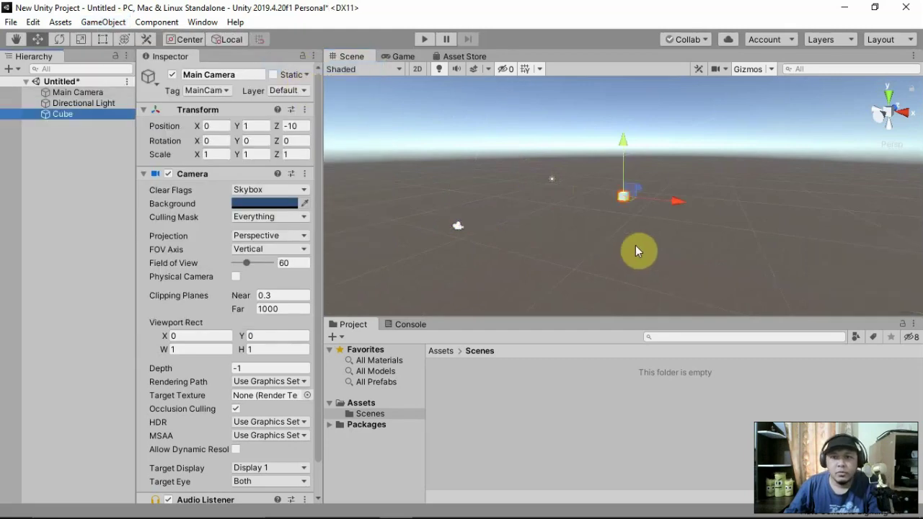
Orbit, zoom in, tilt and pan the Scene view until the cube fills the centre.
mouse_move(705, 219)
right_mouse_down()
mouse_move(664, 249)
mouse_move(696, 227)
mouse_move(691, 207)
mouse_move(538, 200)
mouse_move(712, 220)
mouse_move(668, 260)
mouse_move(684, 262)
mouse_move(731, 212)
mouse_move(611, 210)
mouse_move(757, 173)
mouse_move(635, 219)
mouse_move(672, 194)
mouse_move(678, 216)
mouse_move(703, 231)
right_mouse_up()
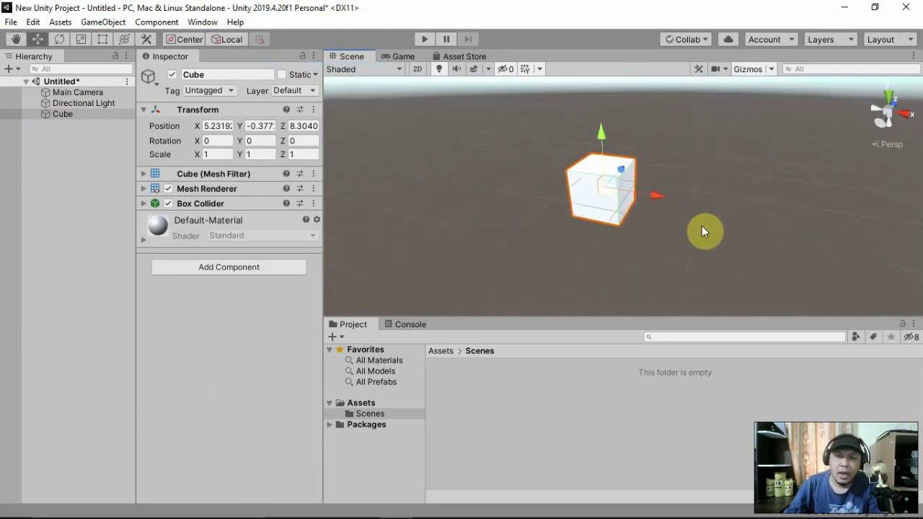
scroll(703, 231, "up", 2)
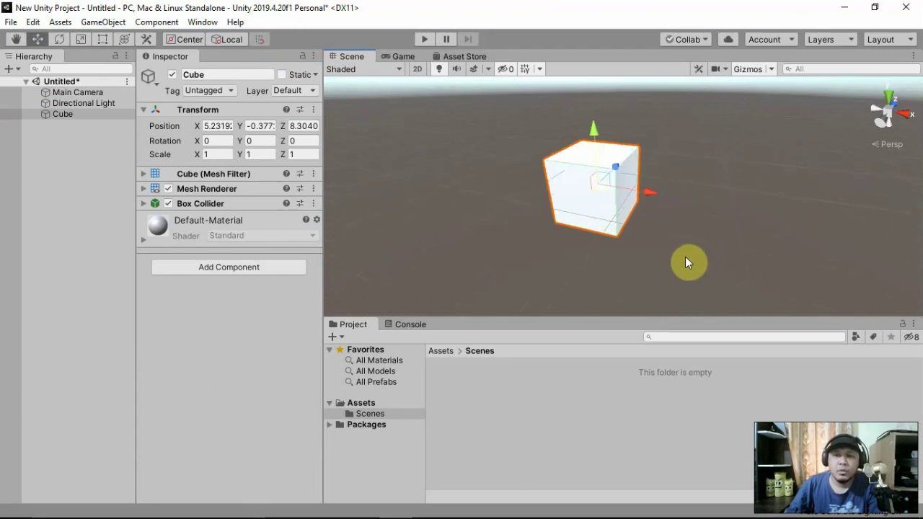
right_click_drag(686, 261, 705, 248)
middle_click_drag(704, 243, 720, 245)
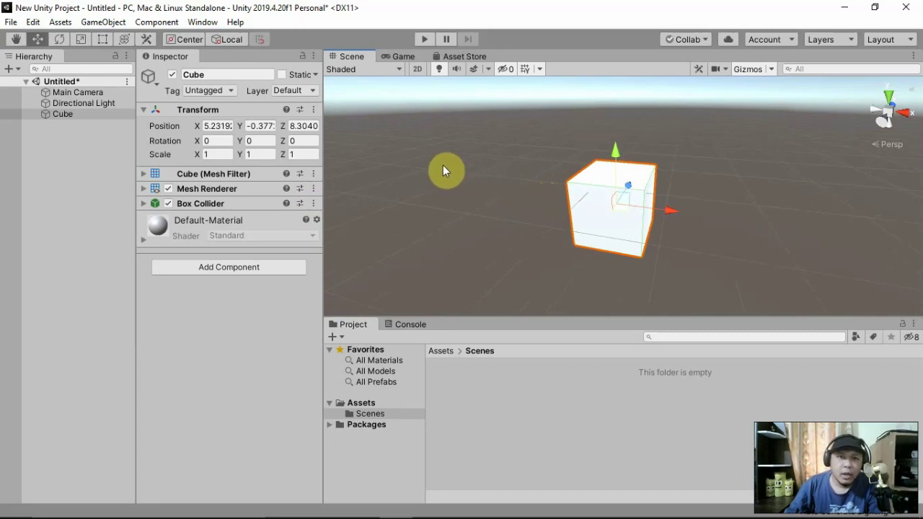
Enter Play mode, compare the Game and Scene views, then select the Main Camera.
left_click(422, 40)
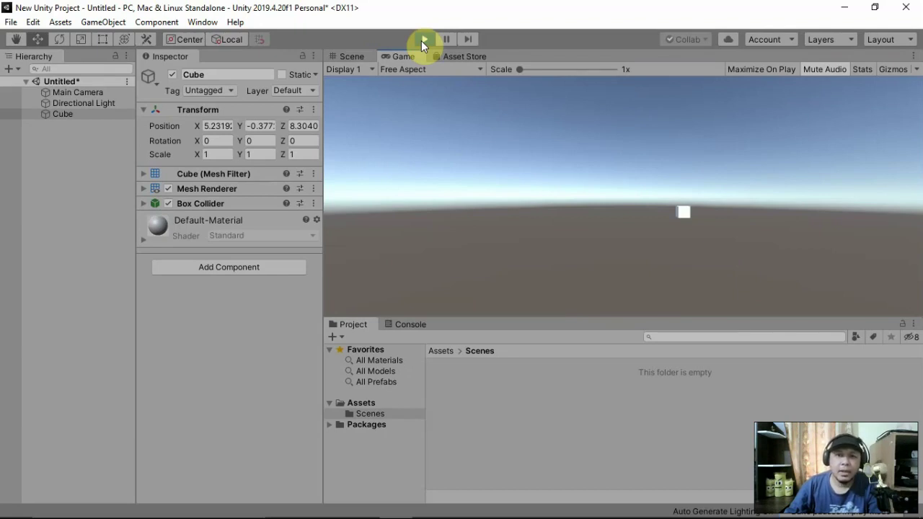
left_click(350, 58)
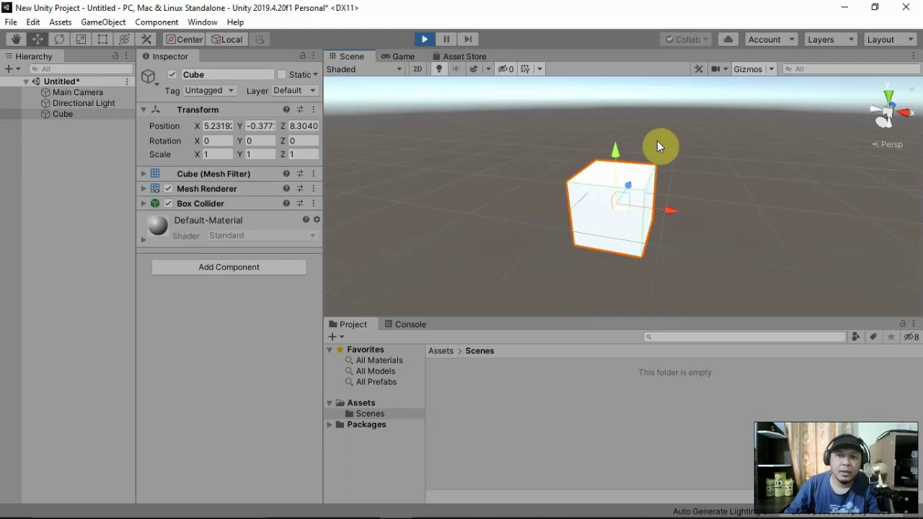
left_click(404, 58)
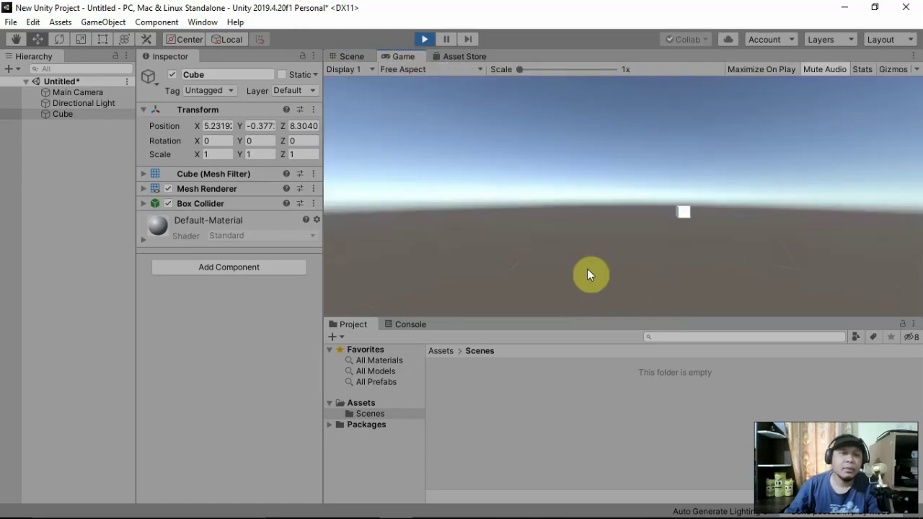
left_click(347, 57)
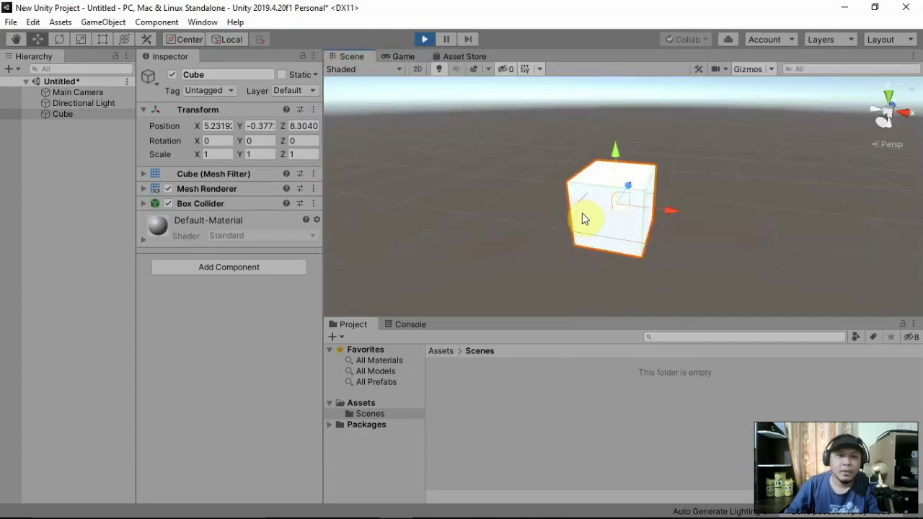
left_click(99, 94)
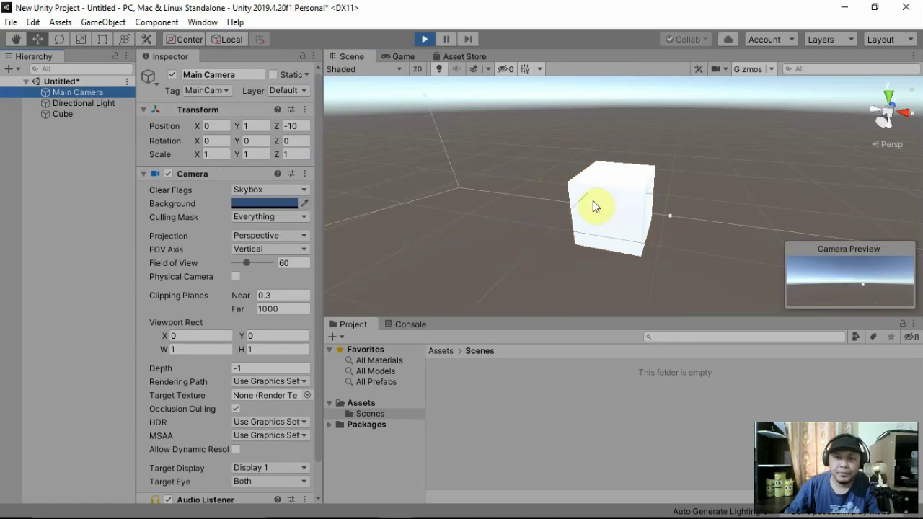
Zoom far out and orbit and pan the Scene view to bring the camera gizmo into sight.
scroll(593, 201, "down", 3)
scroll(593, 212, "down", 2)
scroll(592, 223, "down", 3)
scroll(592, 223, "down", 1)
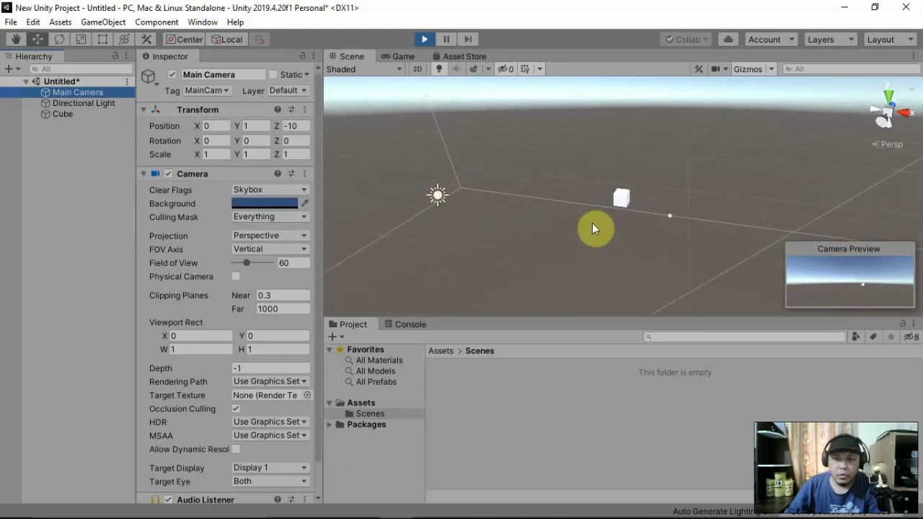
scroll(592, 228, "down", 2)
scroll(592, 228, "down", 2)
mouse_move(596, 226)
left_mouse_down("alt")
mouse_move(701, 203)
mouse_move(505, 233)
left_mouse_up("alt")
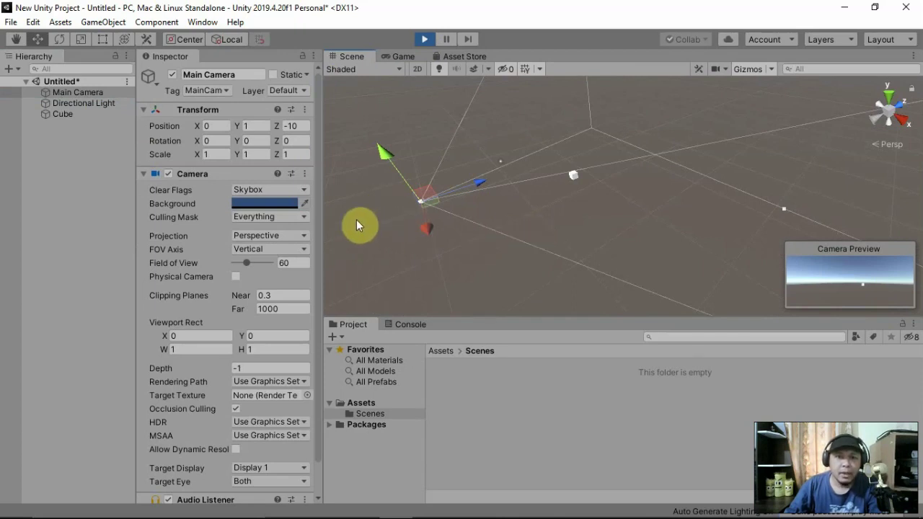
middle_click_drag(382, 229, 432, 211)
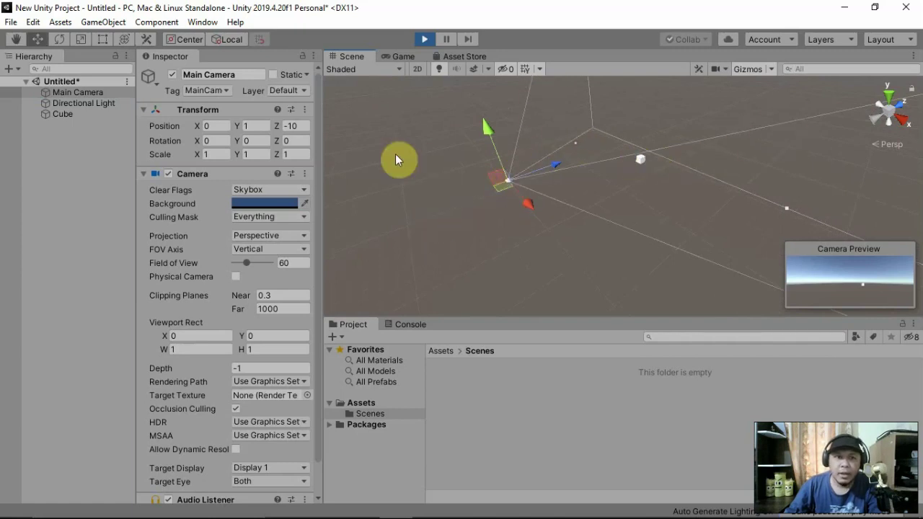
Drag the Cube along Z to about -2.72 in front of the camera, then select the Main Camera.
double_click(60, 115)
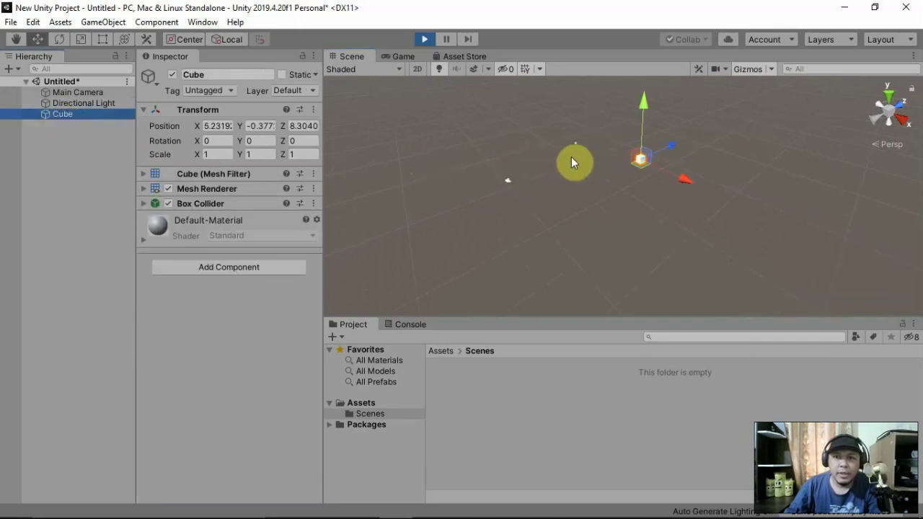
left_click_drag(680, 151, 574, 186)
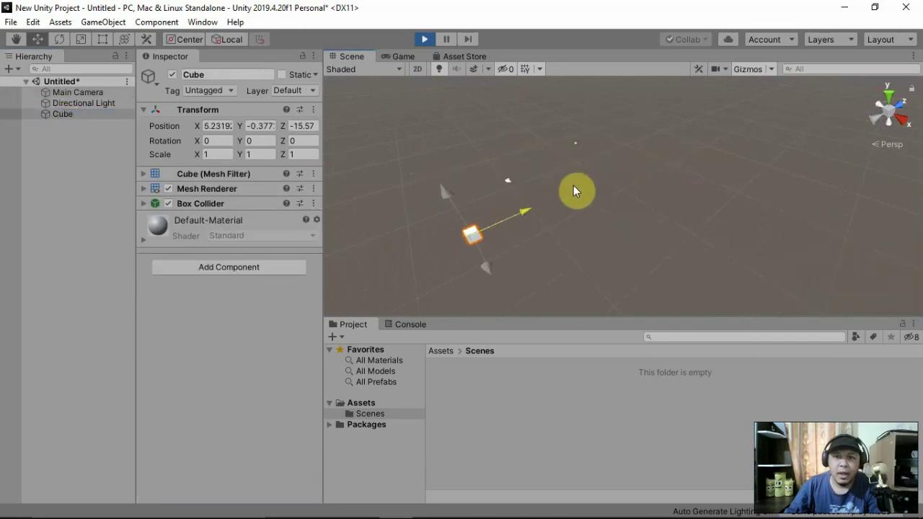
double_click(87, 92)
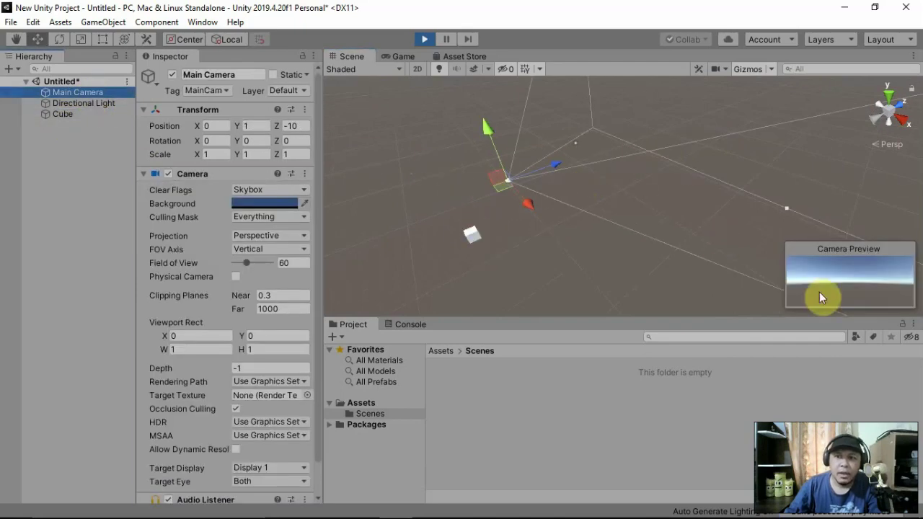
double_click(56, 115)
mouse_move(524, 212)
left_mouse_down()
mouse_move(607, 210)
mouse_move(542, 134)
left_mouse_up()
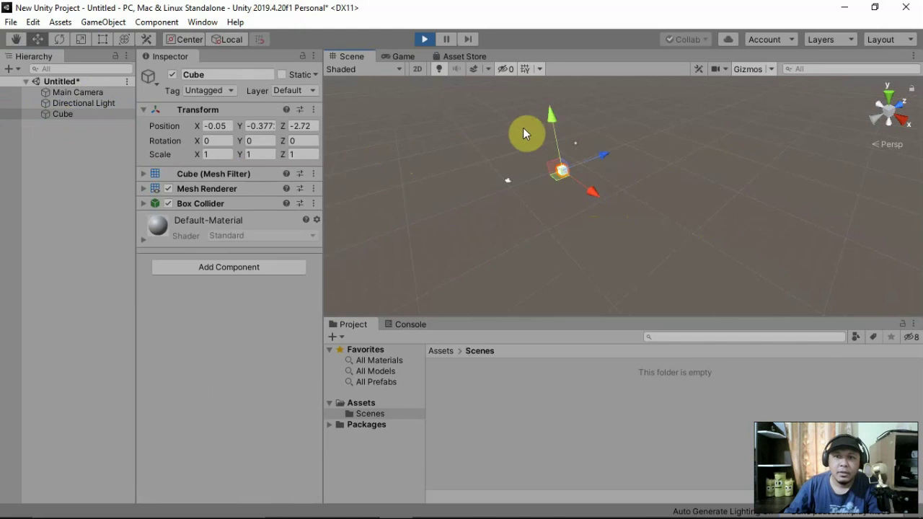
left_click(80, 93)
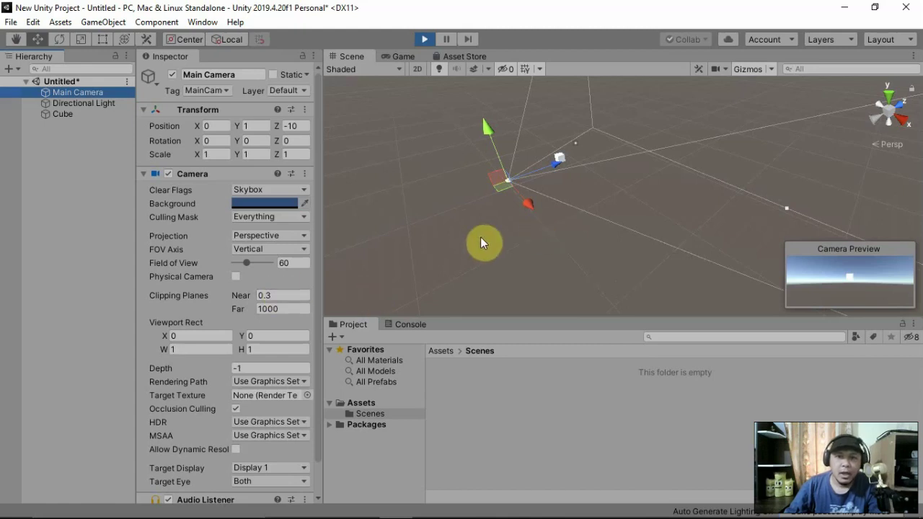
Orbit to the camera and drag its frustum handles until Field of View reads about 21.8.
mouse_move(480, 236)
right_mouse_down()
mouse_move(611, 221)
mouse_move(578, 244)
right_mouse_up()
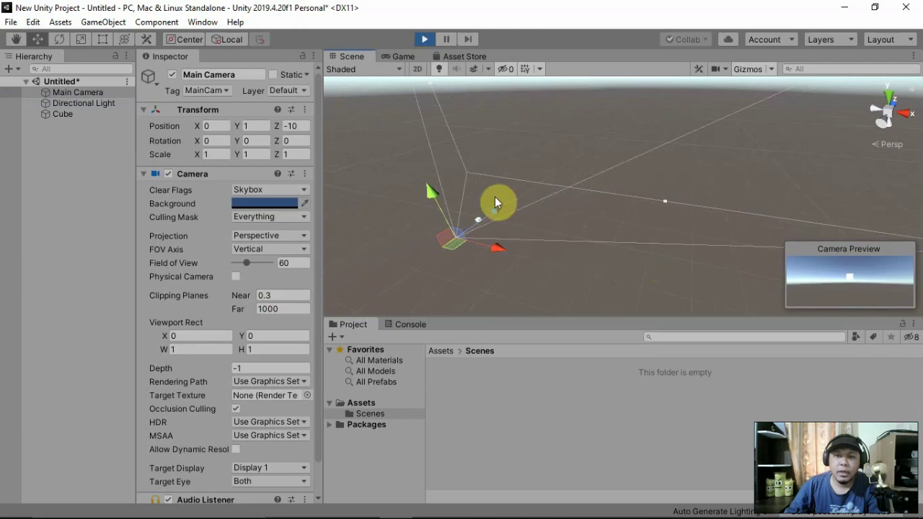
mouse_move(676, 207)
right_mouse_down()
mouse_move(691, 187)
mouse_move(673, 208)
right_mouse_up()
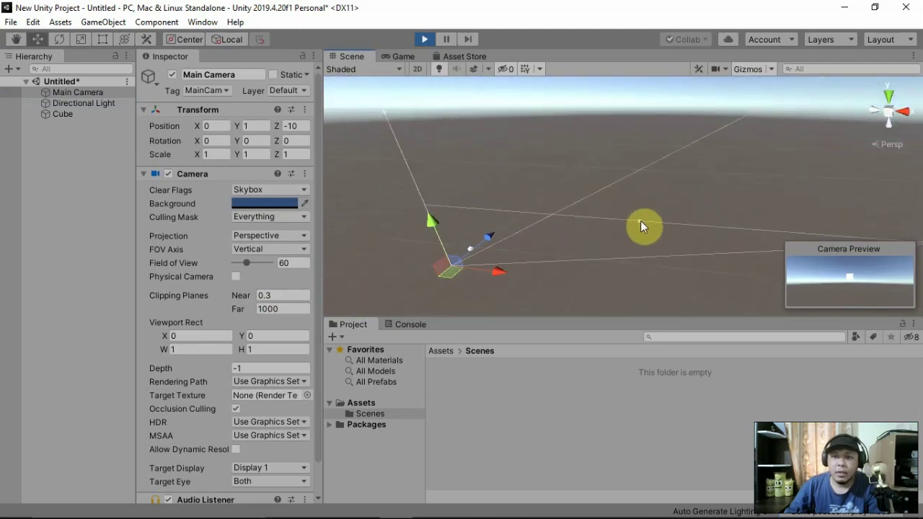
left_click_drag(641, 220, 676, 150)
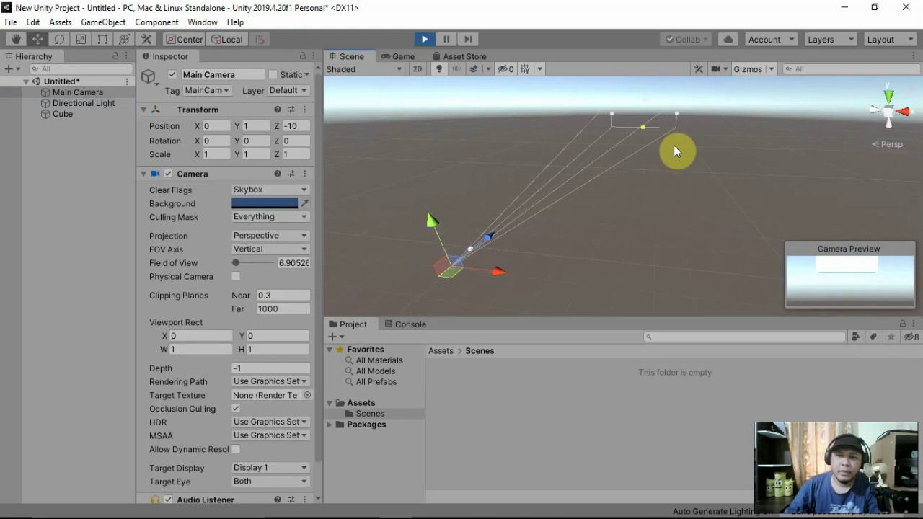
mouse_move(673, 151)
left_mouse_down()
mouse_move(619, 214)
mouse_move(663, 150)
mouse_move(643, 168)
mouse_move(647, 142)
mouse_move(624, 190)
left_mouse_up()
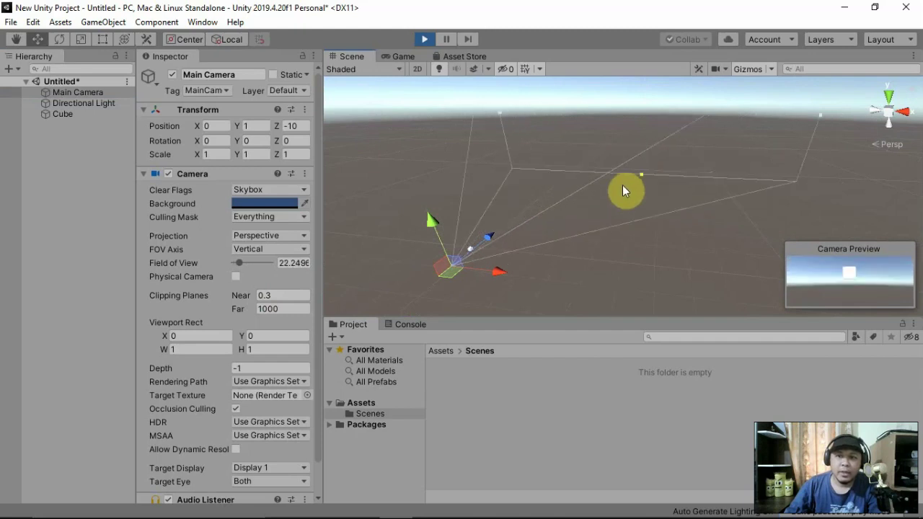
left_click_drag(622, 184, 637, 164)
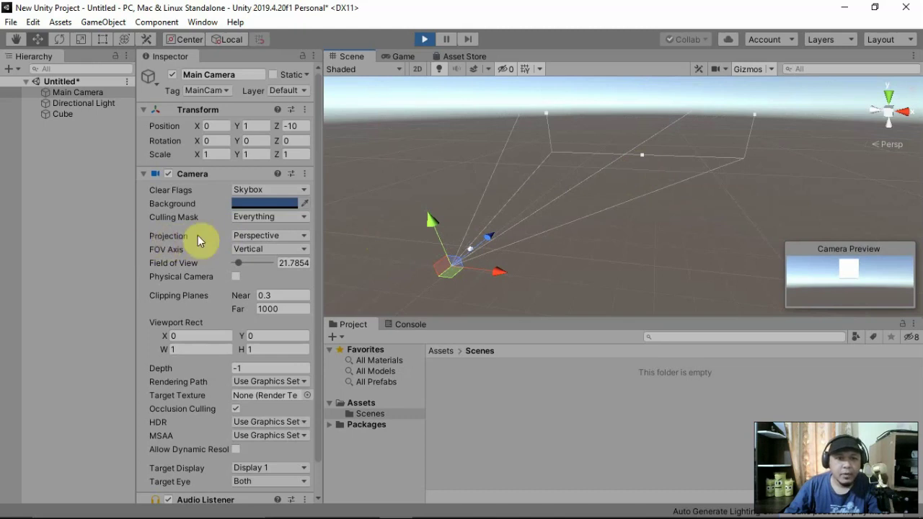
Switch the Main Camera to Orthographic projection, shift it along Z and enlarge its Size.
left_click(256, 235)
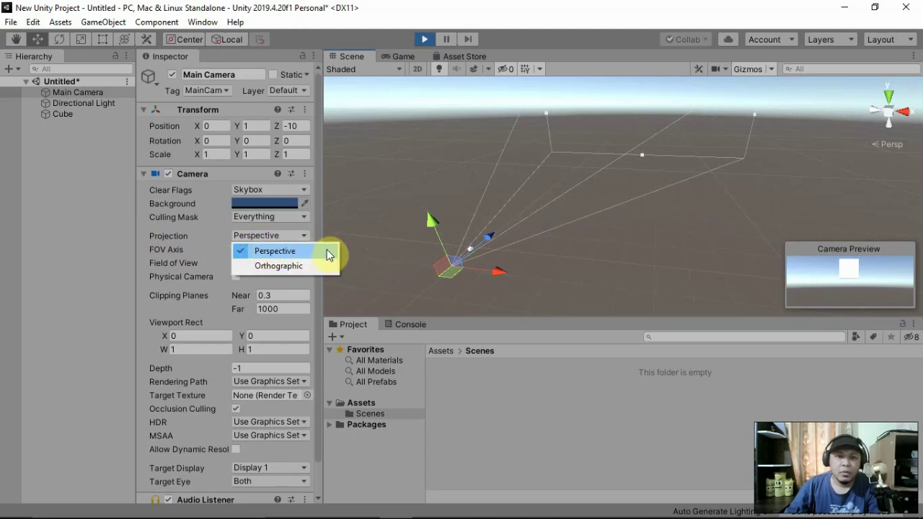
left_click(320, 266)
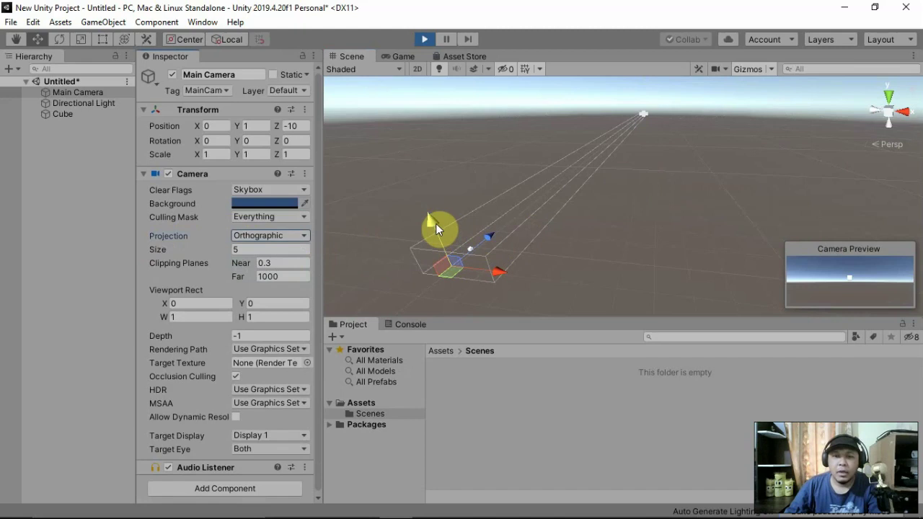
mouse_move(490, 235)
left_mouse_down()
mouse_move(443, 277)
mouse_move(484, 241)
left_mouse_up()
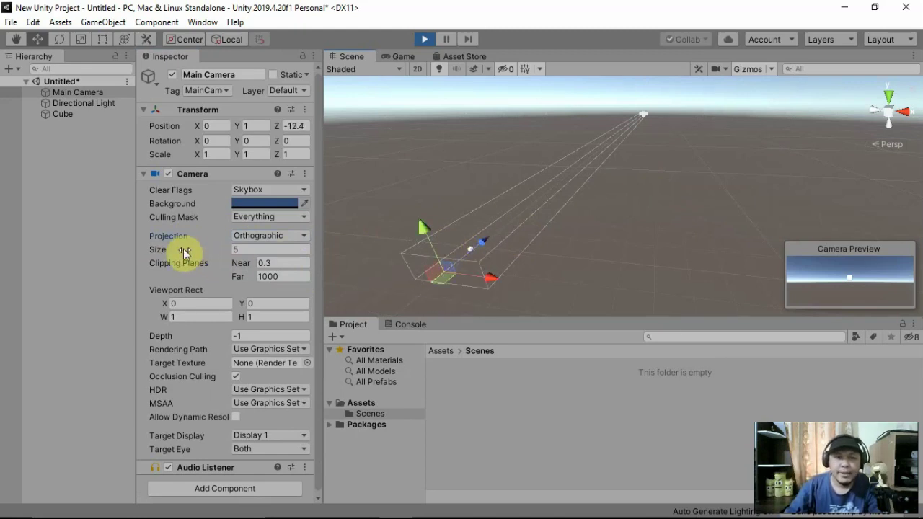
mouse_move(191, 249)
left_mouse_down()
mouse_move(246, 249)
mouse_move(115, 249)
mouse_move(161, 252)
mouse_move(135, 257)
mouse_move(239, 251)
mouse_move(223, 248)
left_mouse_up()
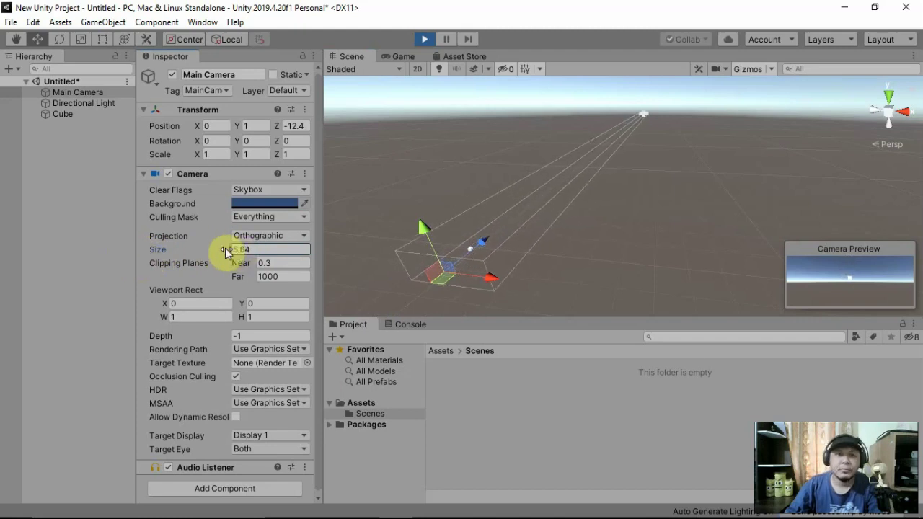
Return to Perspective, widen the field of view to about 30, and stop Play mode.
left_click(291, 237)
left_click(292, 253)
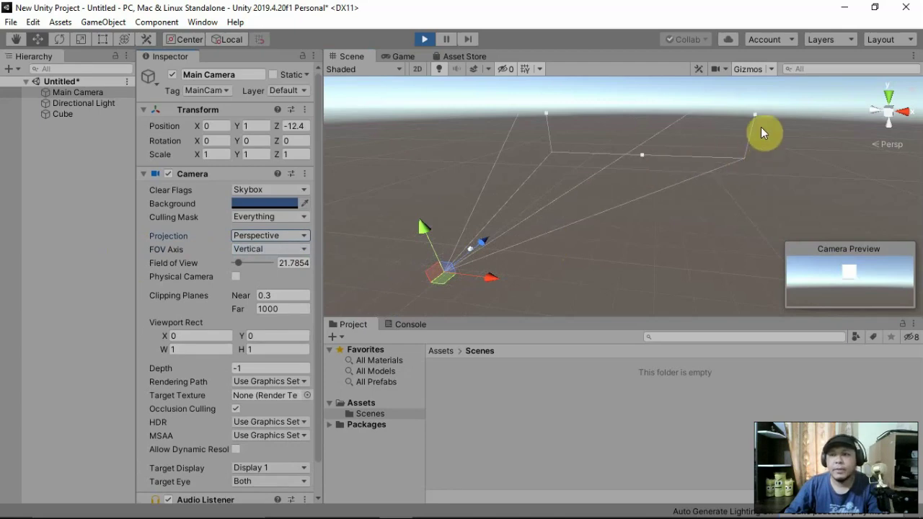
left_click_drag(756, 114, 802, 115)
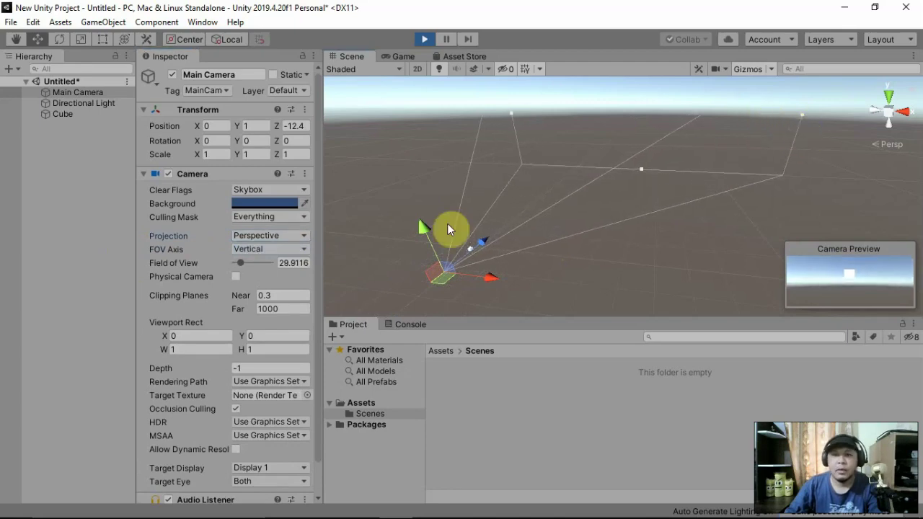
left_click(428, 40)
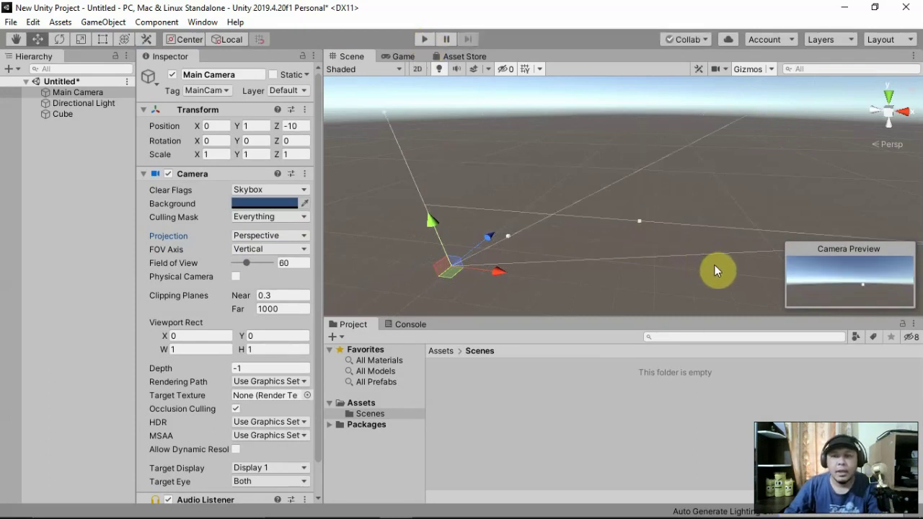
Orbit around the camera gizmo to see the Main Camera's frustum from above at a new angle.
left_click_drag(714, 265, 546, 261, "alt")
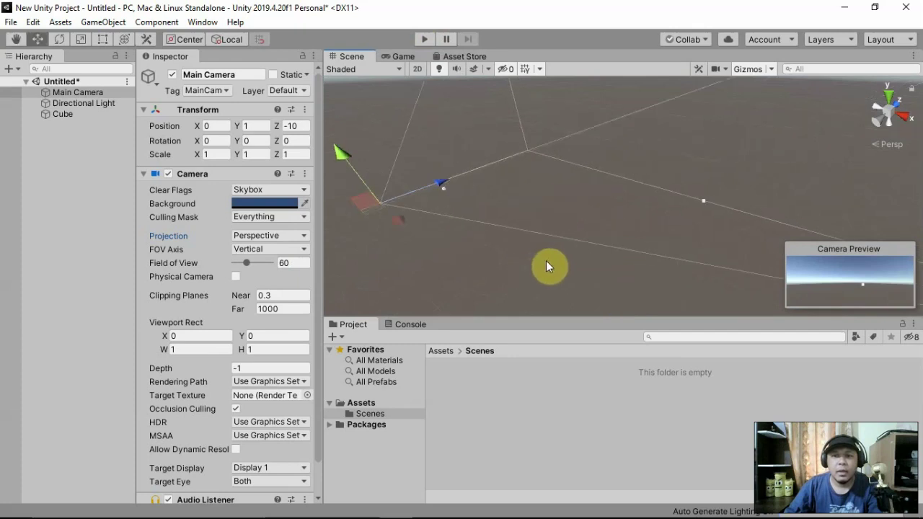
mouse_move(642, 264)
left_mouse_down("alt")
mouse_move(579, 234)
mouse_move(609, 226)
left_mouse_up("alt")
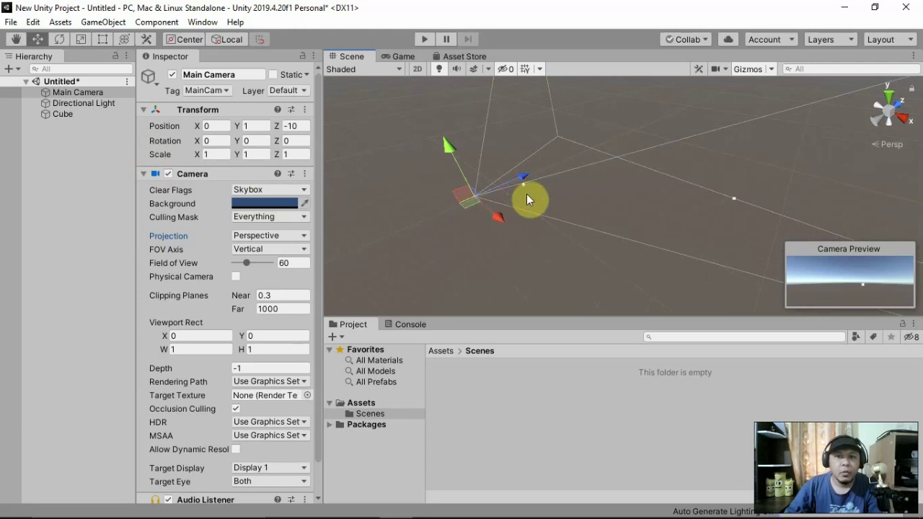
Frame the Cube from the Hierarchy, adjust the zoom, and pan until the cube sits centred.
double_click(62, 113)
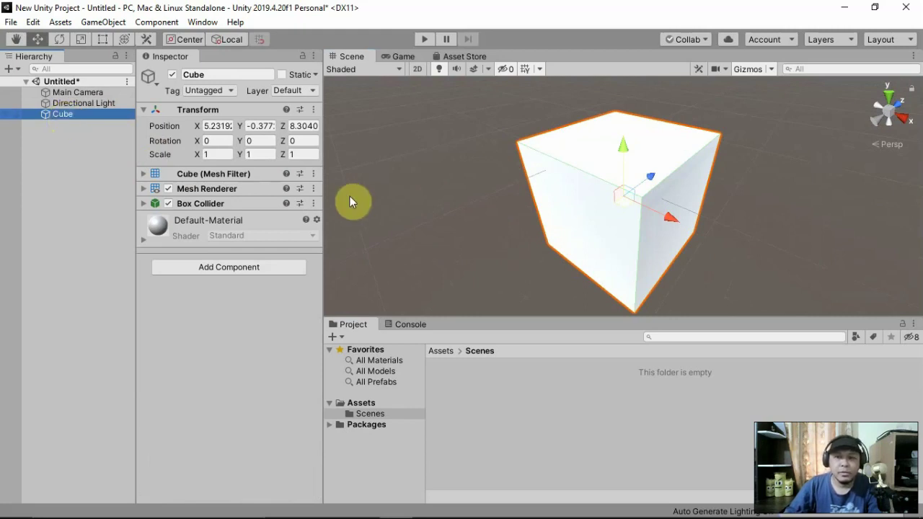
scroll(511, 188, "down", 3)
scroll(511, 188, "up", 1)
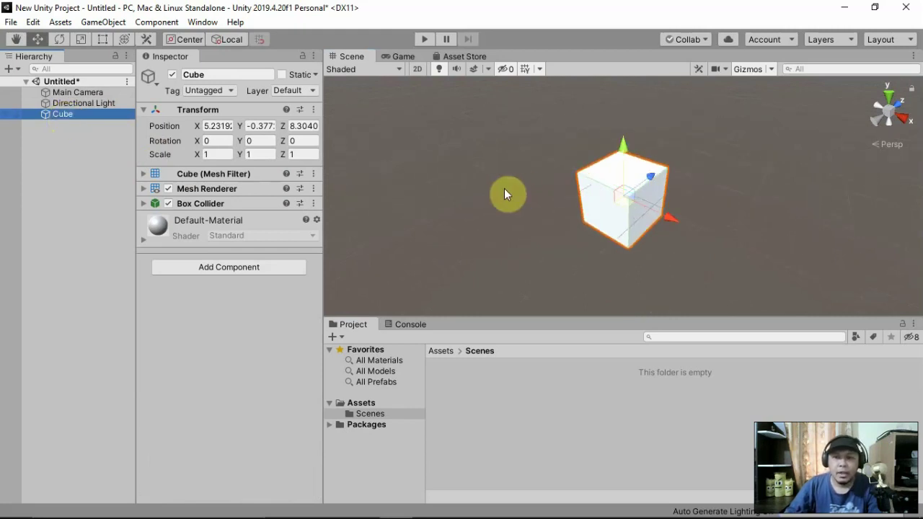
mouse_move(504, 189)
middle_mouse_down()
mouse_move(452, 191)
mouse_move(460, 201)
middle_mouse_up()
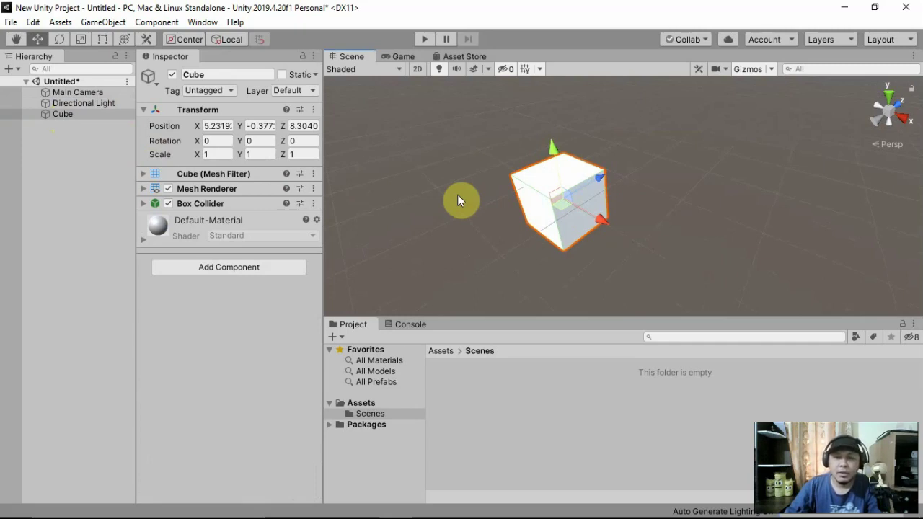
middle_click_drag(452, 200, 460, 200)
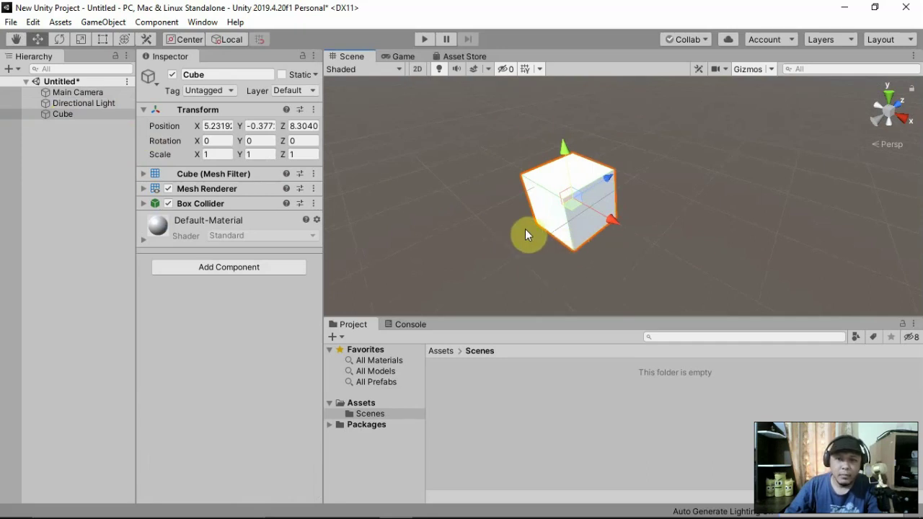
Align the Main Camera with the view using GameObject > Align With View, then frame it with F.
left_click(97, 93)
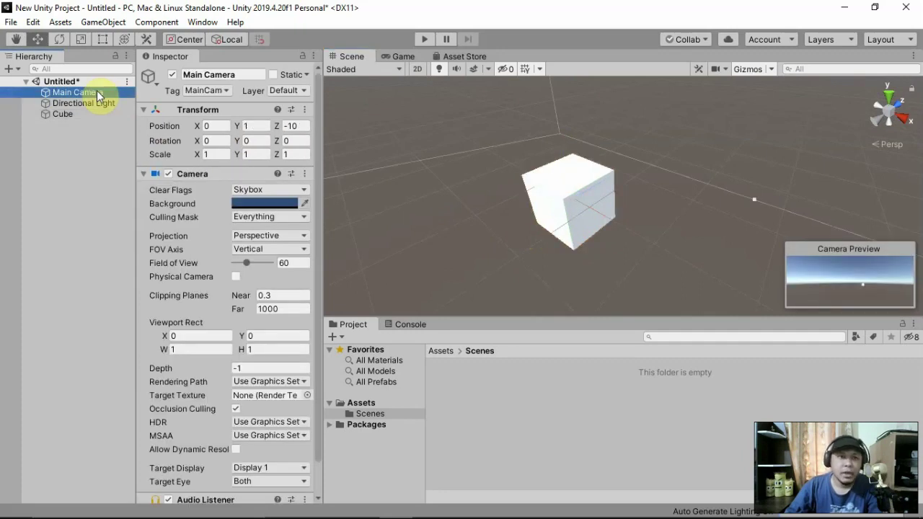
left_click(94, 23)
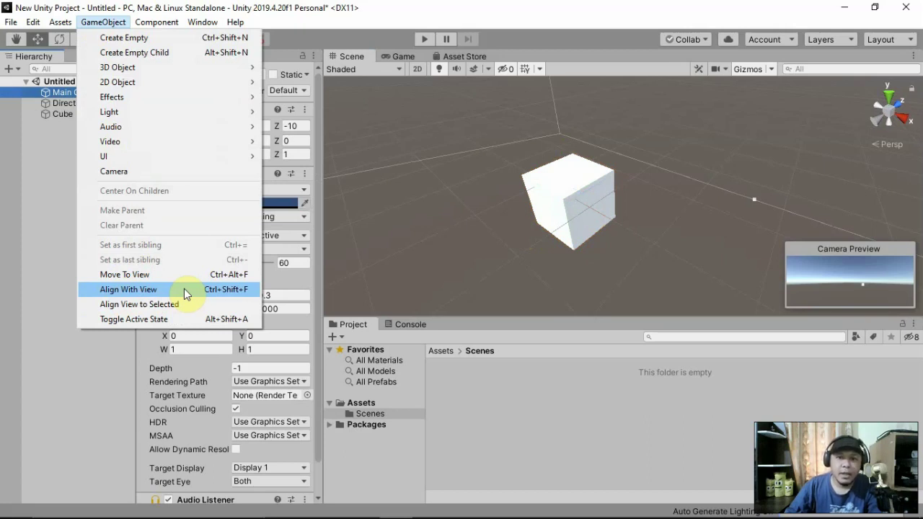
left_click(182, 290)
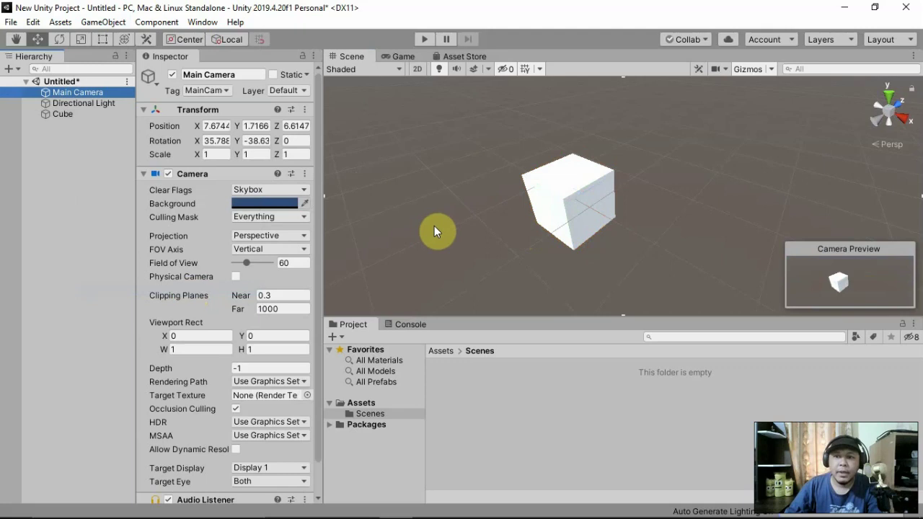
key("f")
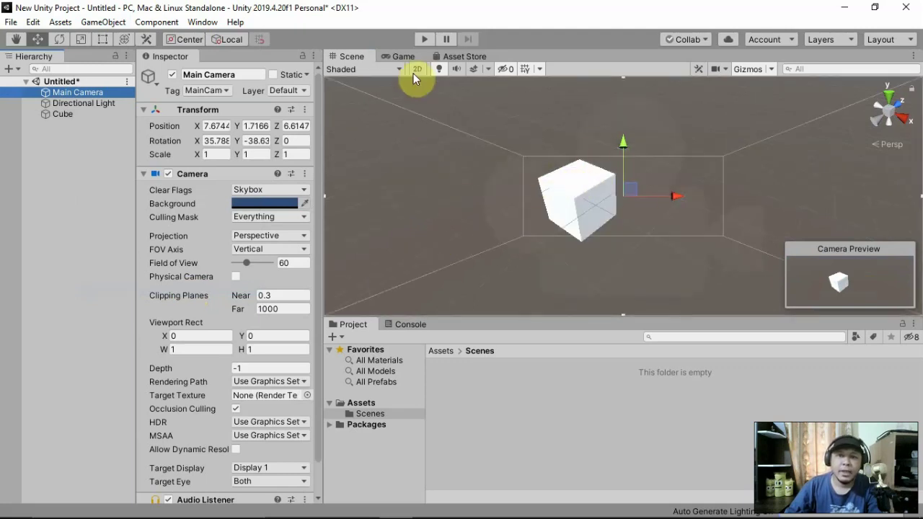
Check the camera in Play mode, then stop and rotate the Main Camera to about 30.91, -31.72, 32.25.
left_click(427, 39)
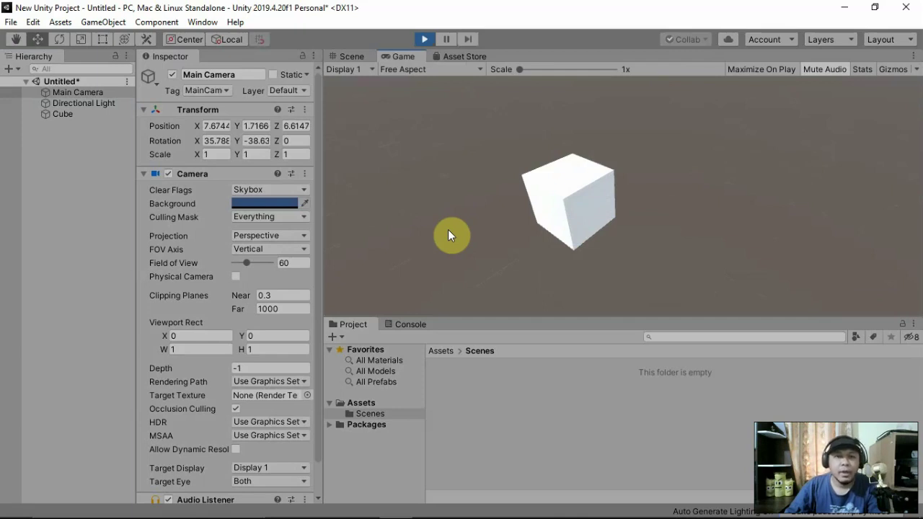
left_click(424, 39)
left_click_drag(654, 251, 513, 230, "alt")
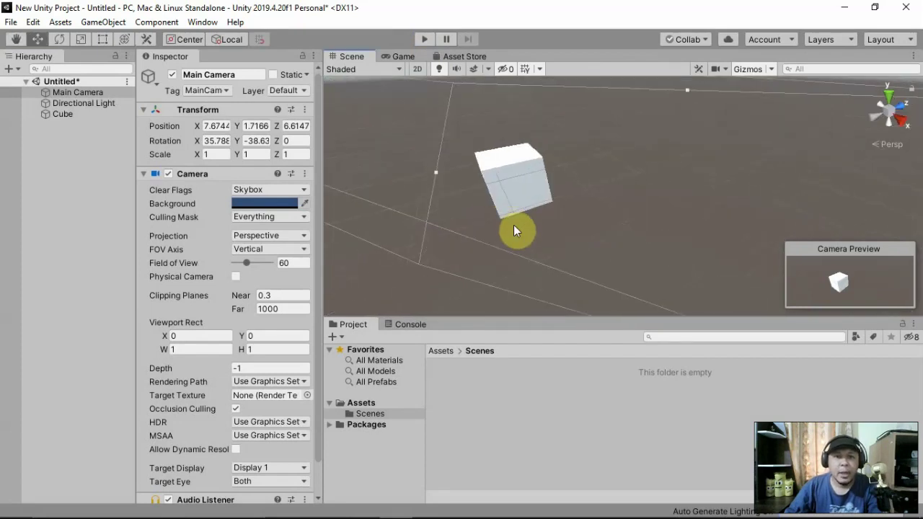
left_click_drag(513, 231, 593, 205, "alt")
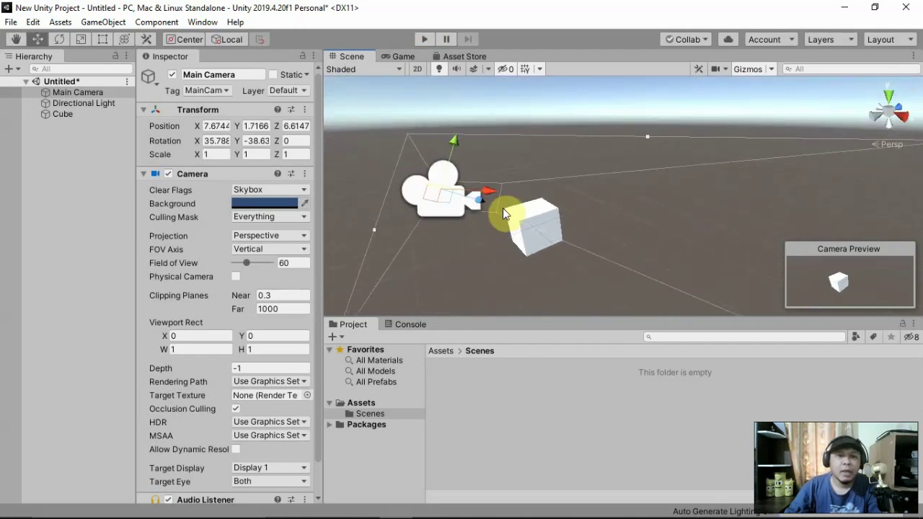
left_click(61, 39)
left_click_drag(398, 147, 384, 215)
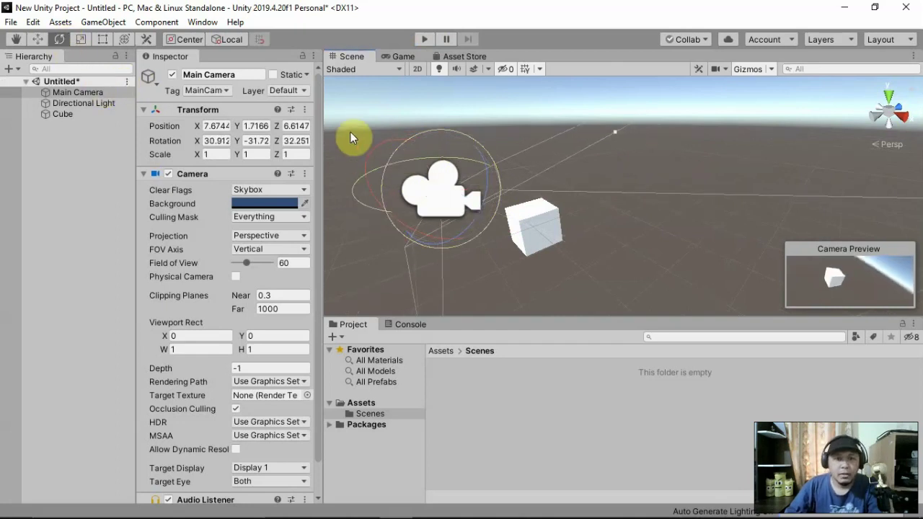
Reset the Main Camera's Transform to position 0, 0, 0 and rotation 0, 0, 0, then frame it.
left_click(306, 111)
left_click(319, 122)
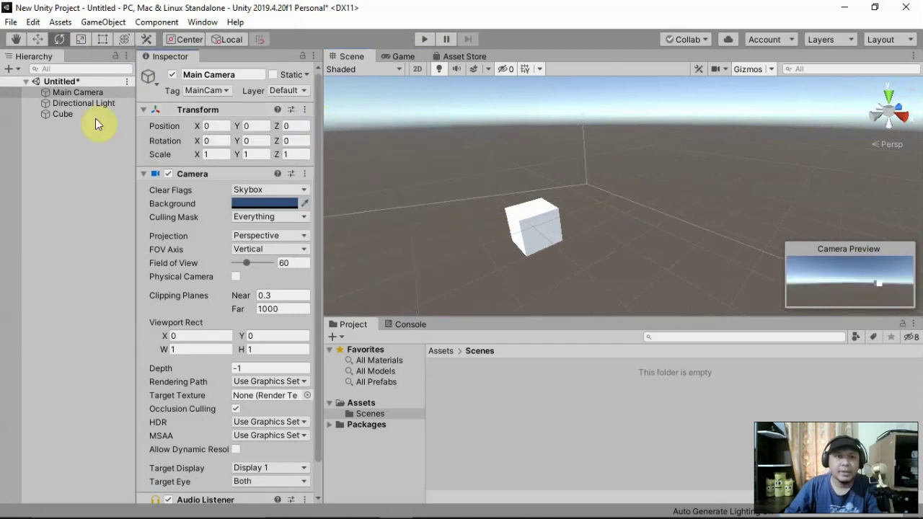
double_click(57, 92)
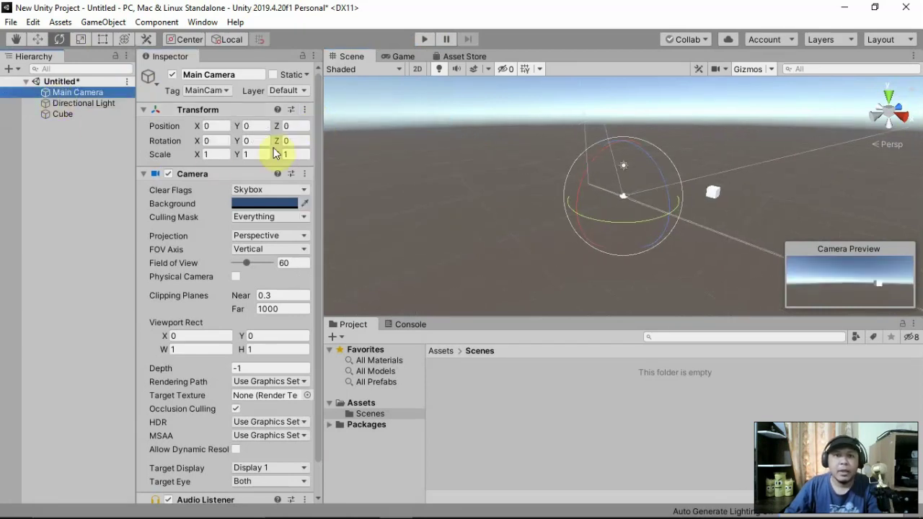
With the Move tool active, orbit and pan the Scene view around the reset camera.
left_click(36, 40)
left_click_drag(518, 195, 530, 150, "alt")
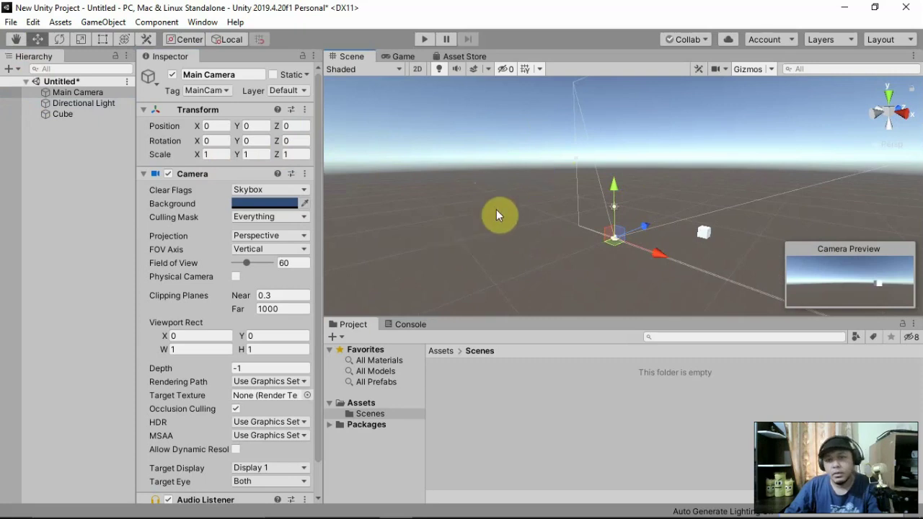
left_click_drag(466, 164, 618, 180, "alt")
middle_click_drag(619, 179, 647, 189)
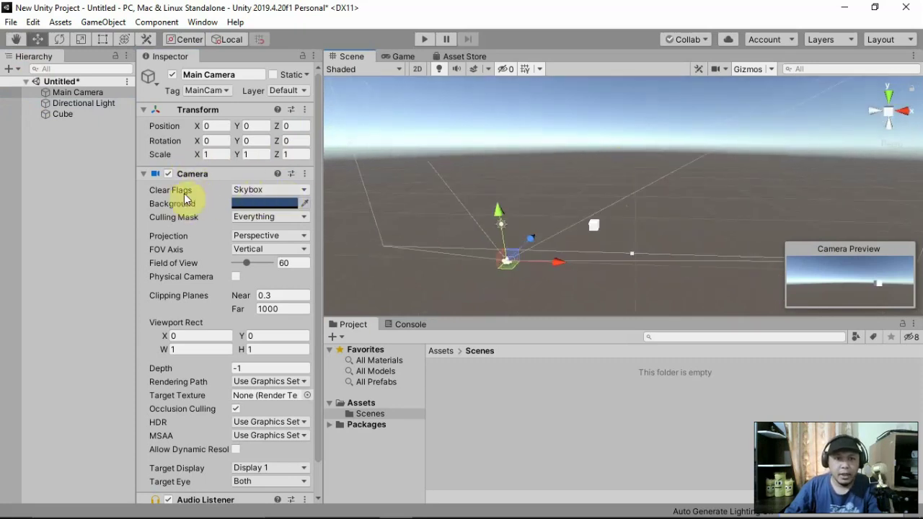
Set the Main Camera's Clear Flags to Solid Color and darken its background to navy in the Game view.
left_click(268, 190)
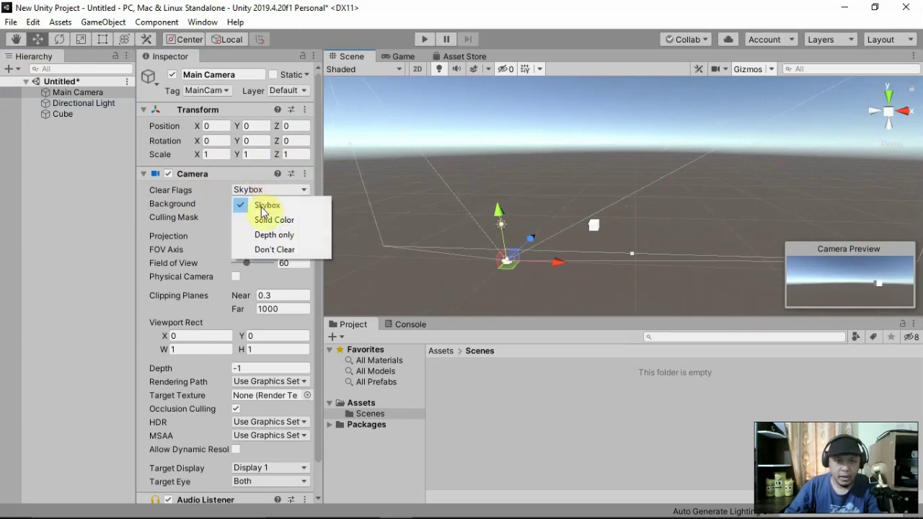
left_click(303, 221)
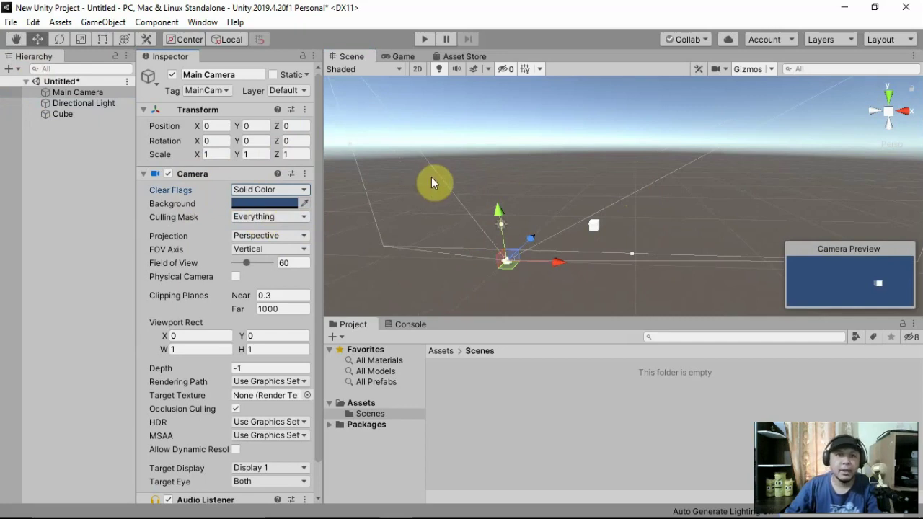
left_click(401, 57)
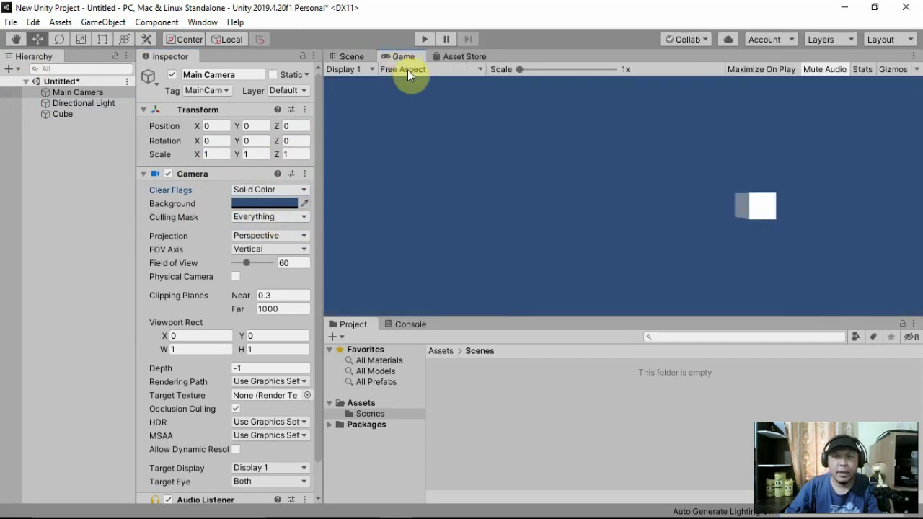
left_click(288, 204)
left_click_drag(285, 270, 288, 300)
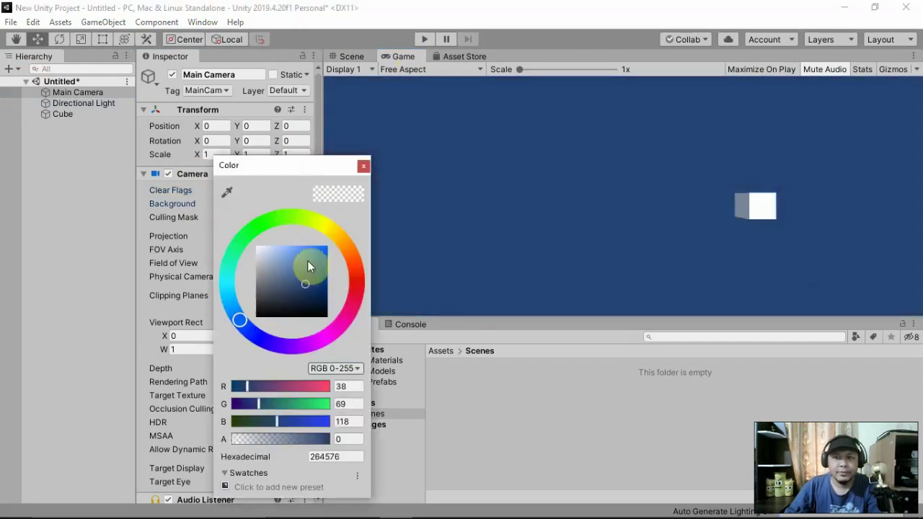
left_click(363, 166)
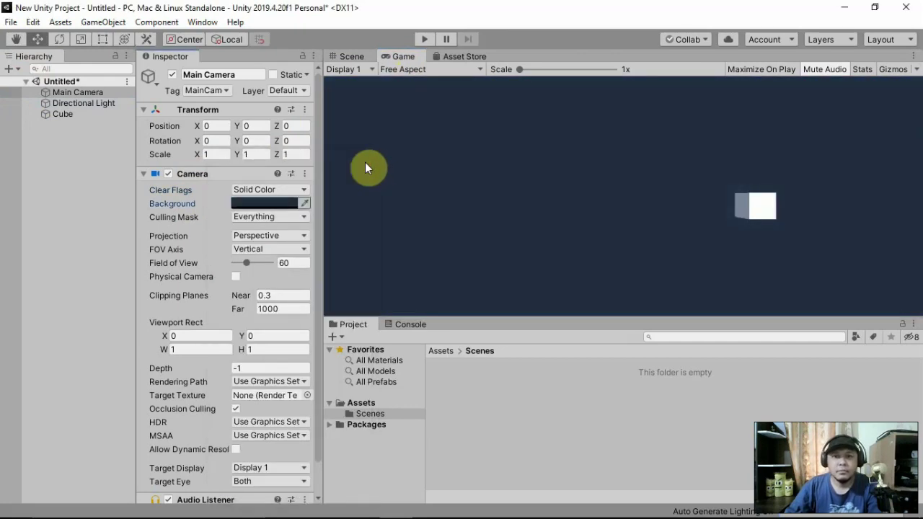
Back in the Scene view, return the camera's Clear Flags to Skybox.
left_click(363, 55)
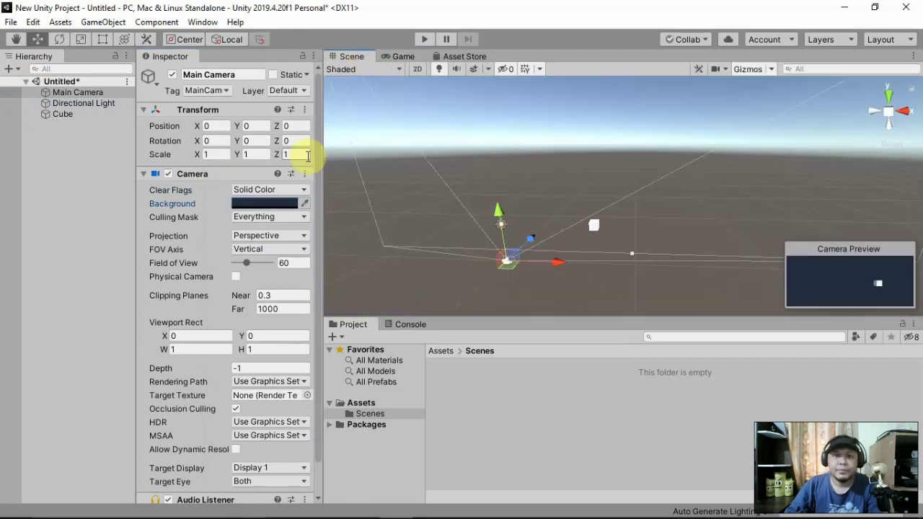
left_click(275, 192)
left_click(279, 205)
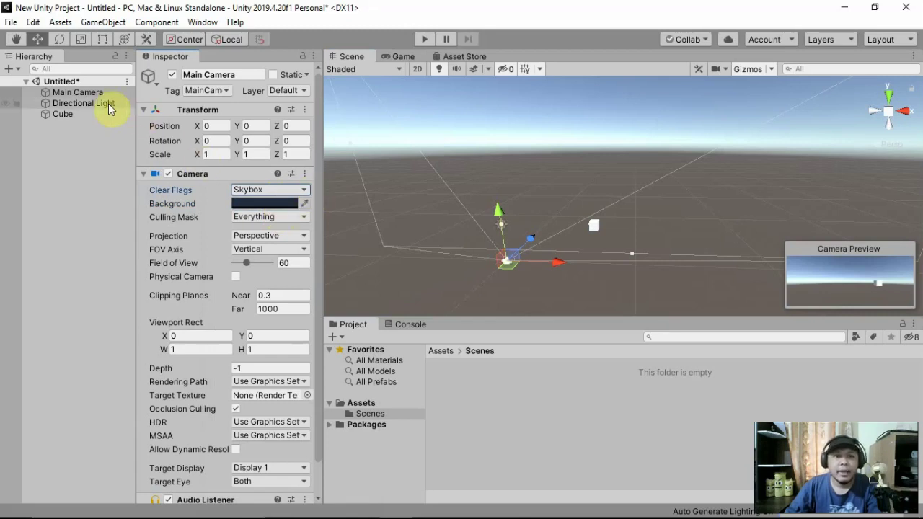
Select the Directional Light, expand its Light component, and adjust the Scene view.
left_click(82, 104)
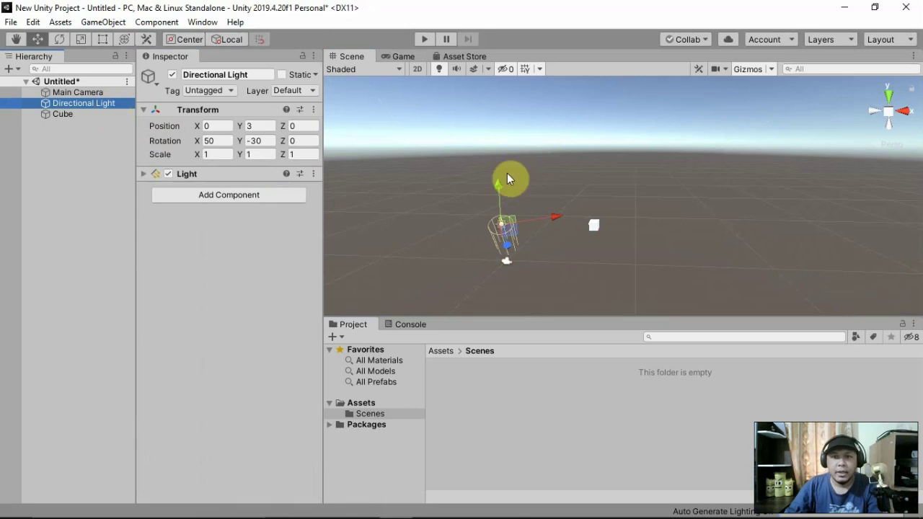
right_click_drag(579, 157, 585, 149)
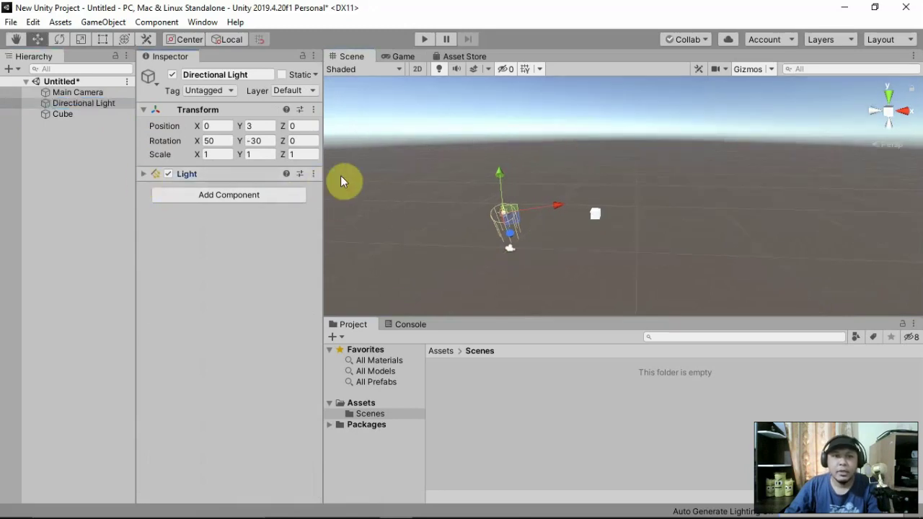
left_click(274, 173)
scroll(540, 200, "up", 2)
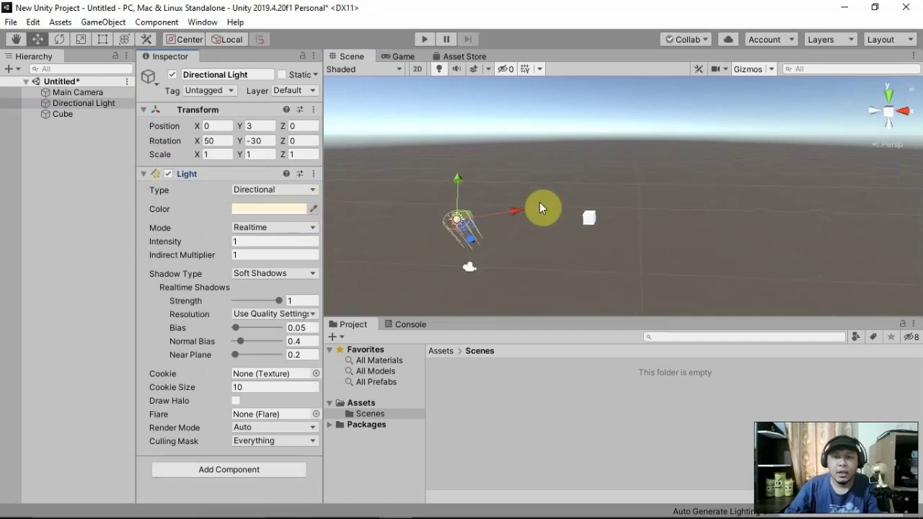
middle_click_drag(539, 202, 592, 204)
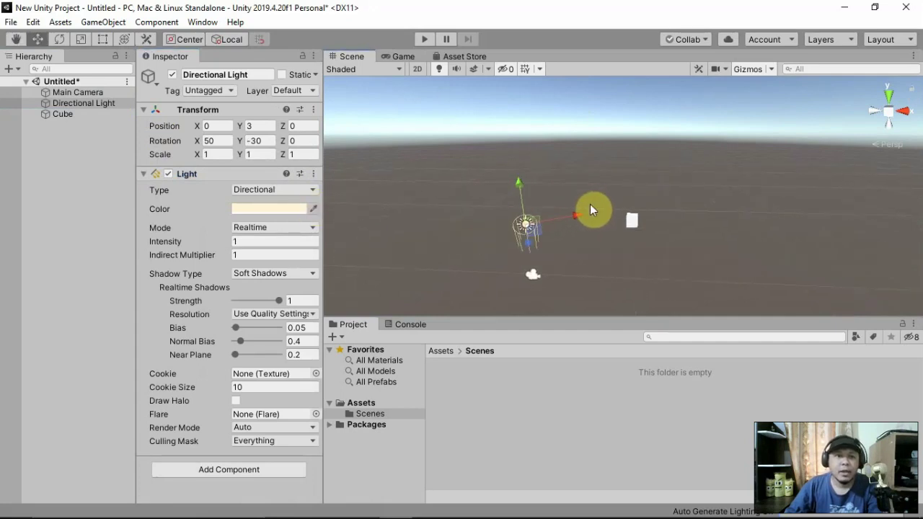
Rotate the Directional Light's X rotation from 50 down to 3.482, placing the sun low.
left_click(59, 38)
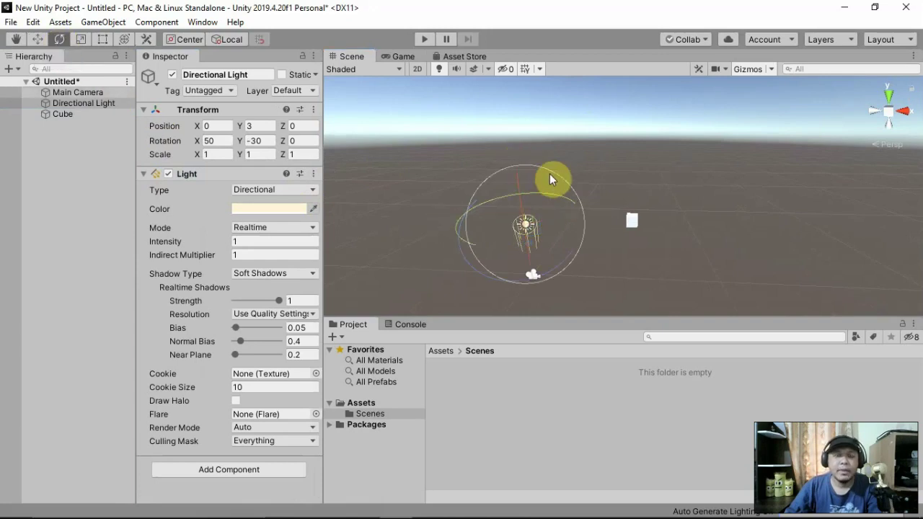
mouse_move(554, 177)
left_mouse_down()
mouse_move(518, 194)
mouse_move(533, 241)
left_mouse_up()
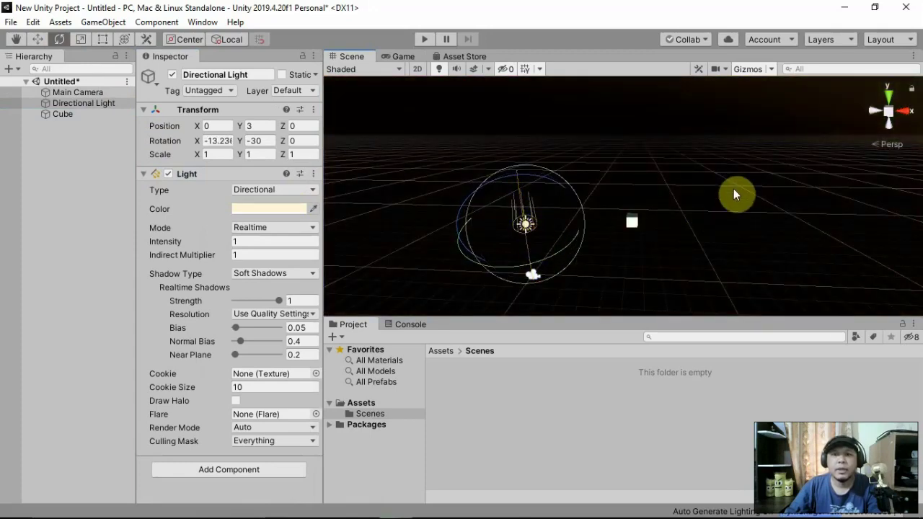
right_click_drag(733, 188, 653, 246)
left_click_drag(653, 246, 660, 226)
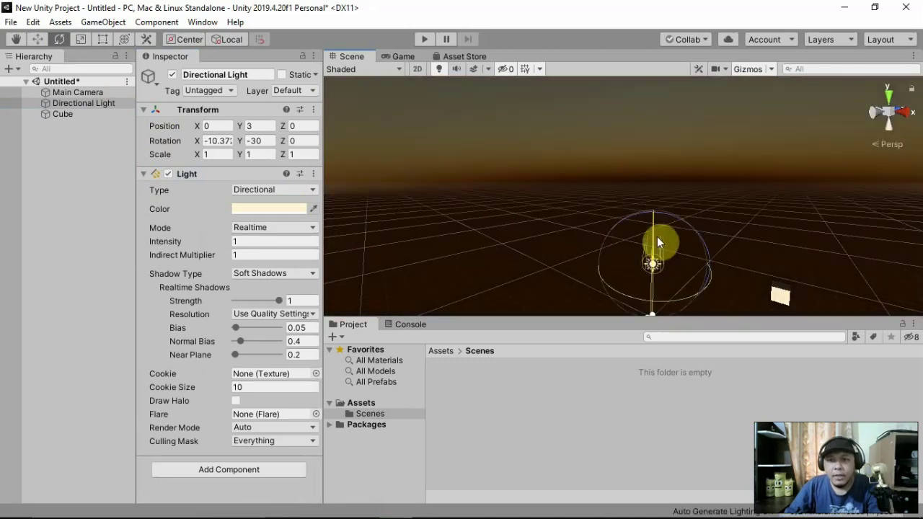
mouse_move(660, 227)
right_mouse_down()
mouse_move(665, 167)
mouse_move(610, 226)
right_mouse_up()
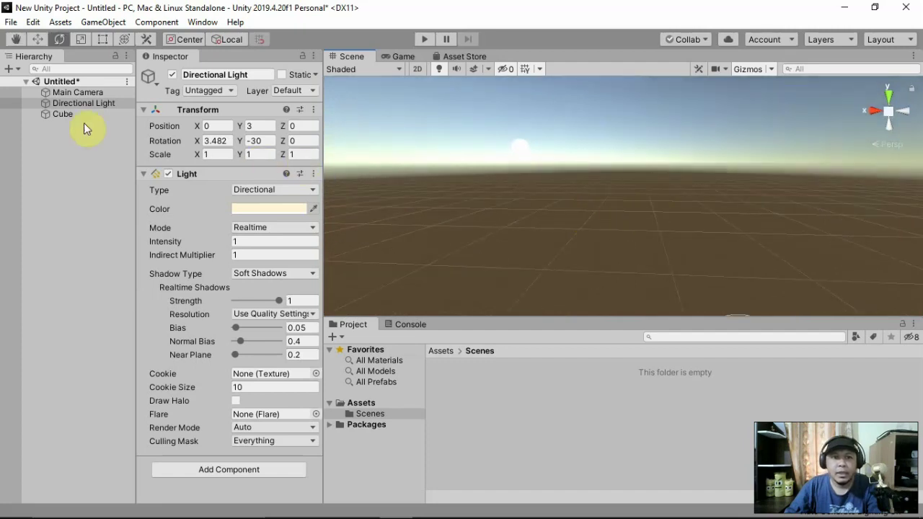
Turn the Directional Light through darkness back to daylight, ending near rotation -201.84, -29.63, 0.012.
double_click(83, 103)
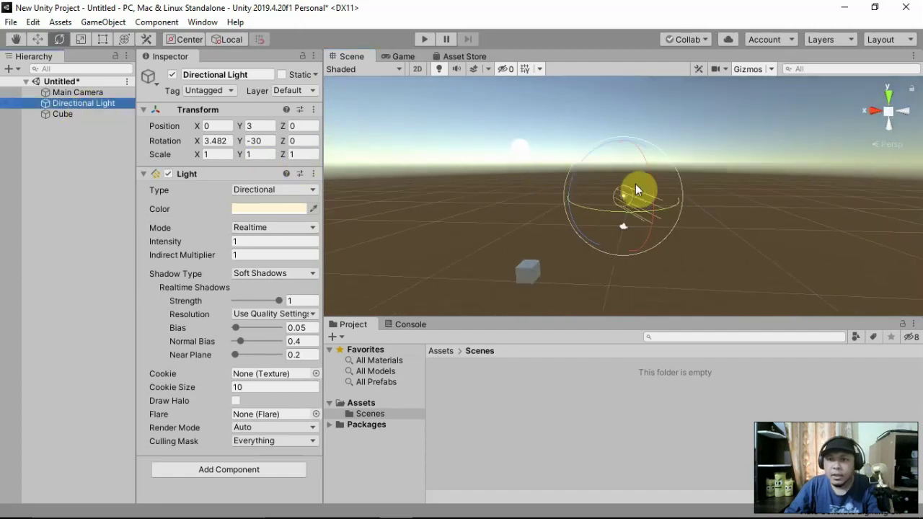
mouse_move(652, 186)
left_mouse_down()
mouse_move(647, 171)
mouse_move(646, 247)
mouse_move(650, 163)
mouse_move(650, 172)
left_mouse_up()
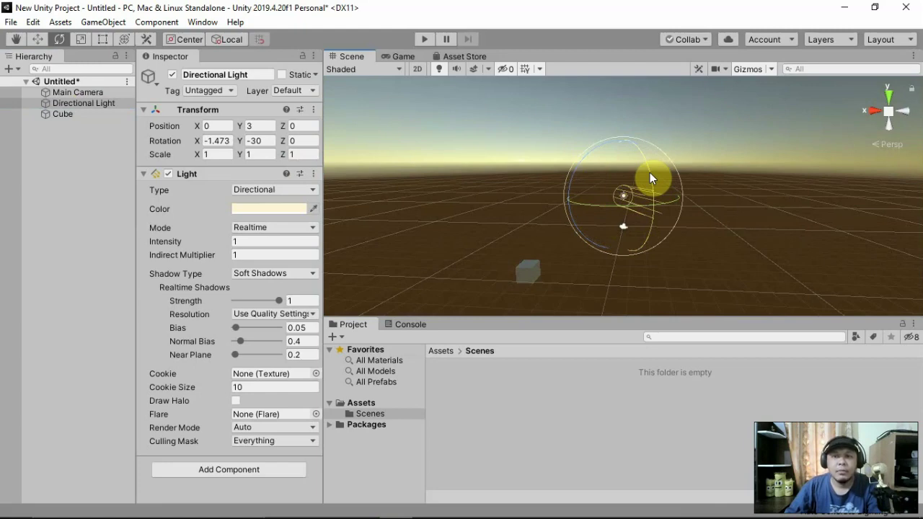
mouse_move(650, 174)
left_mouse_down()
mouse_move(649, 221)
mouse_move(648, 132)
left_mouse_up()
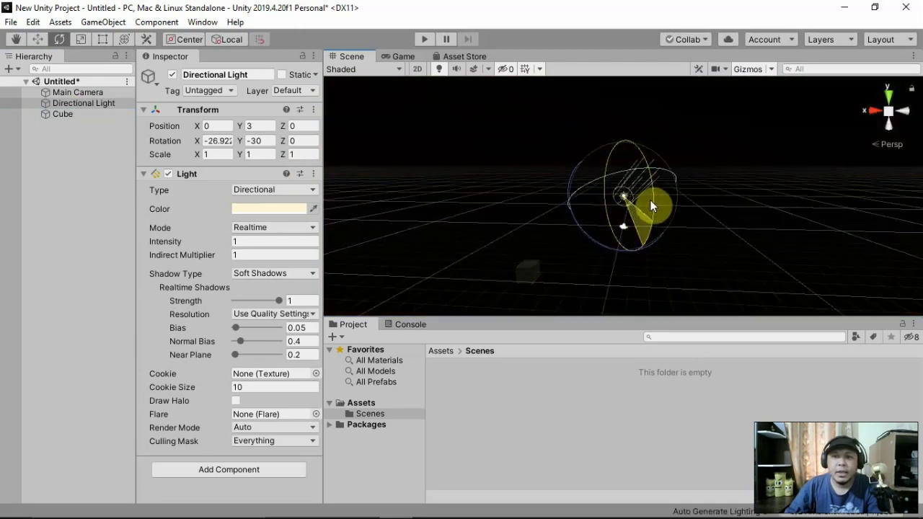
mouse_move(639, 222)
left_mouse_down()
mouse_move(651, 222)
mouse_move(655, 162)
mouse_move(648, 262)
mouse_move(660, 158)
mouse_move(648, 216)
left_mouse_up()
left_click_drag(648, 166, 654, 204)
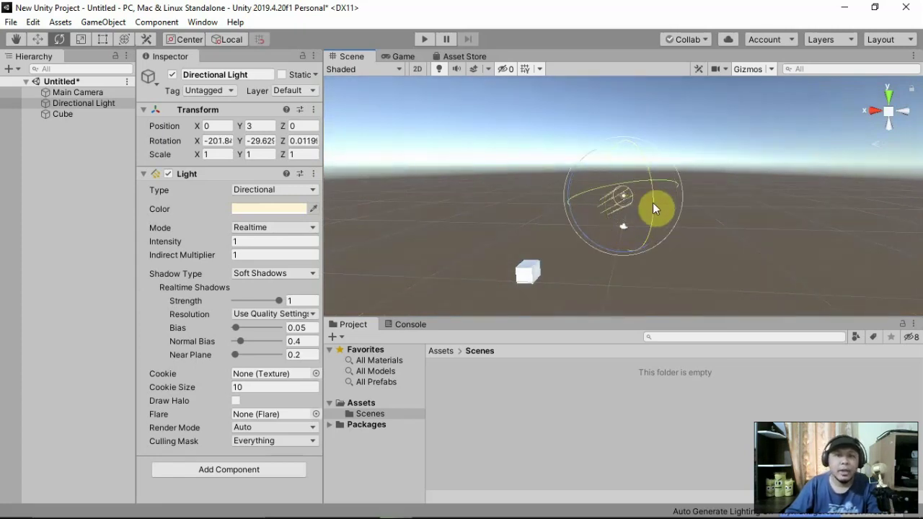